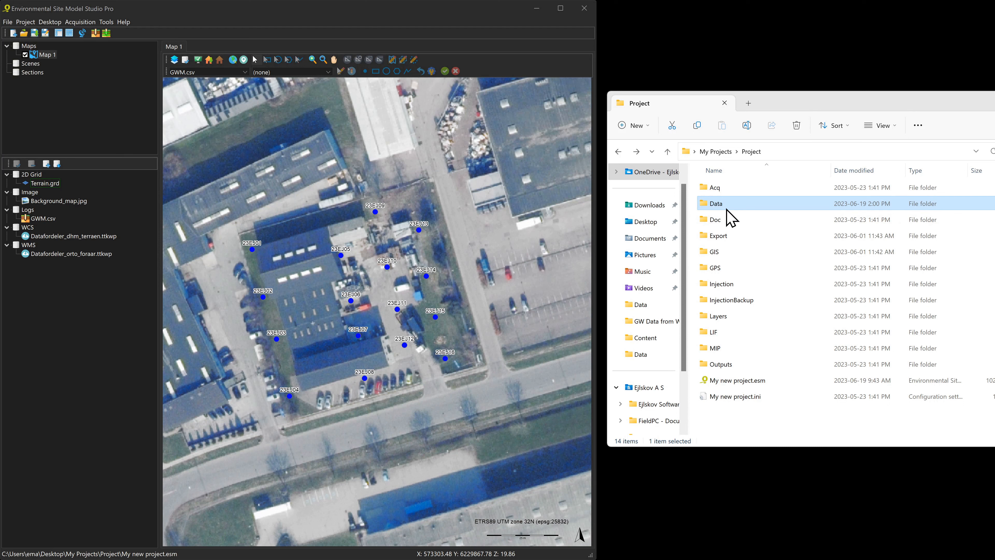
Step: Open GWM.csv from the project's Data folder in Excel
double_click(726, 204)
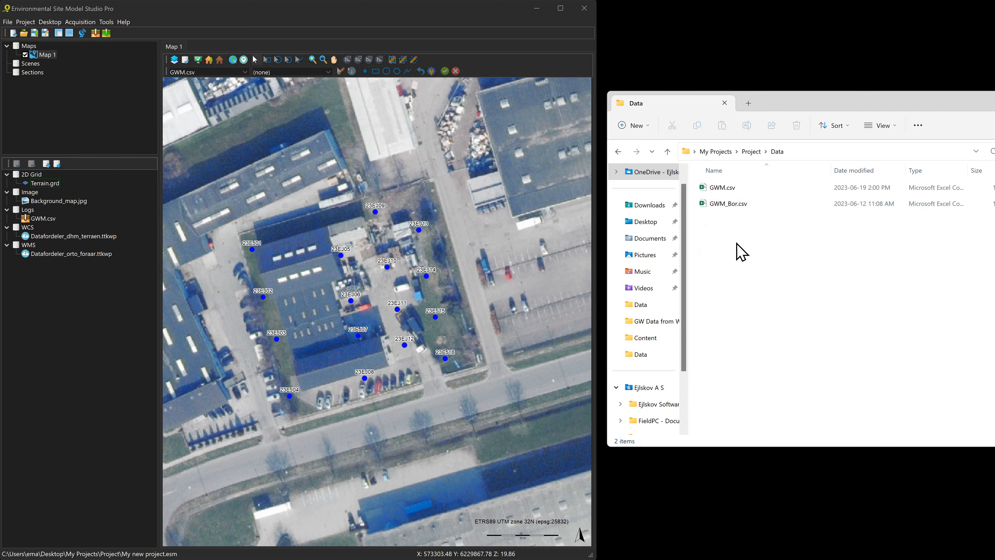
click(719, 190)
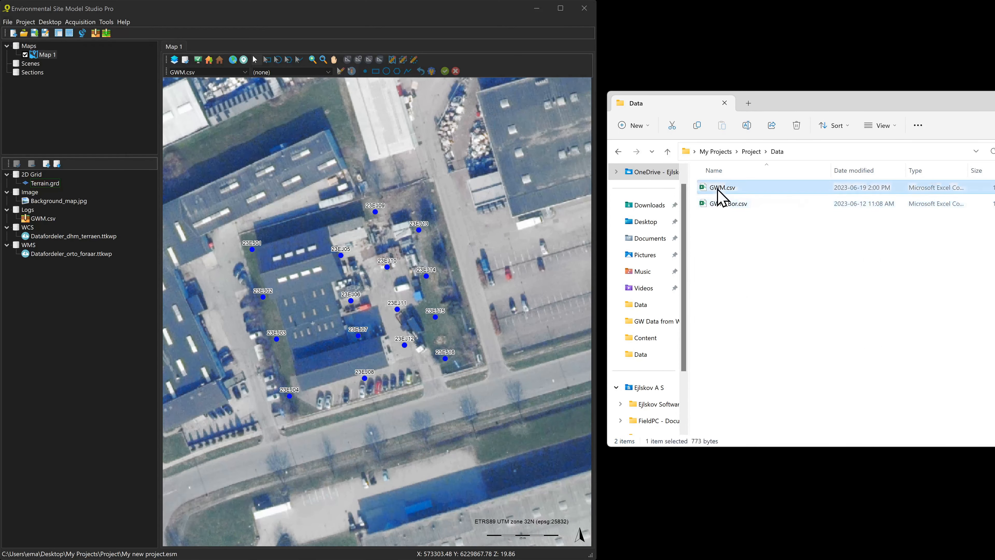
double_click(720, 190)
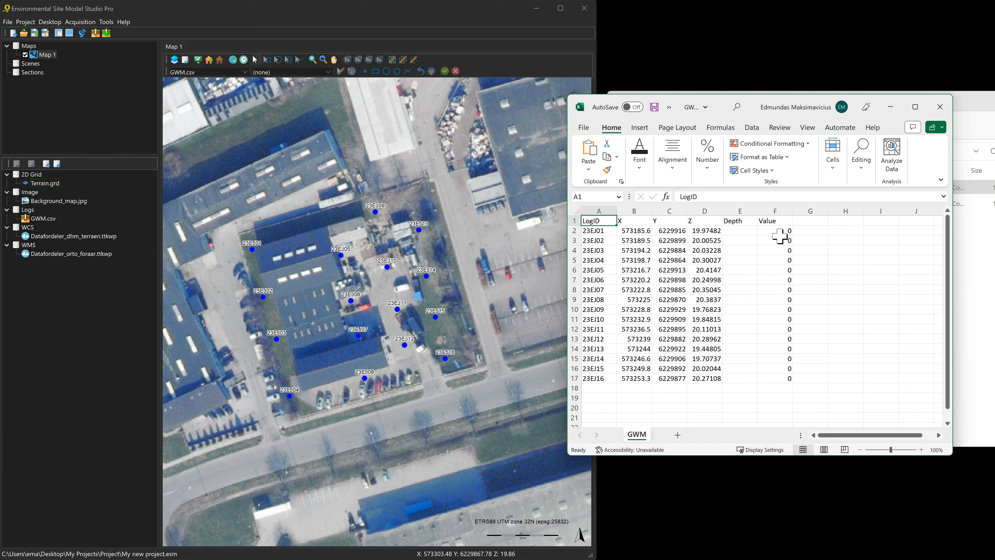
Step: Insert a column between Depth and Value in the GWM sheet and give it the header Date
right_click(771, 209)
click(795, 322)
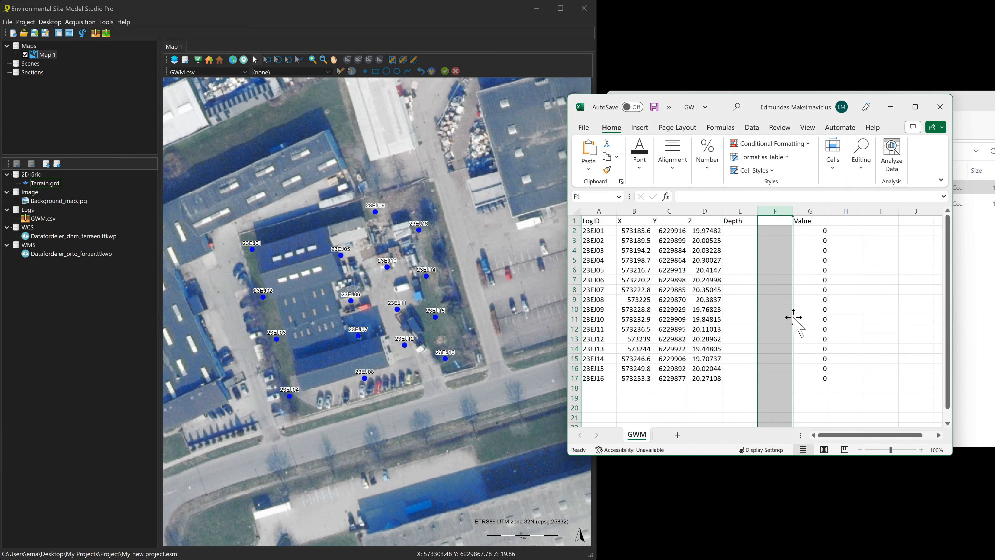
click(780, 224)
text(D)
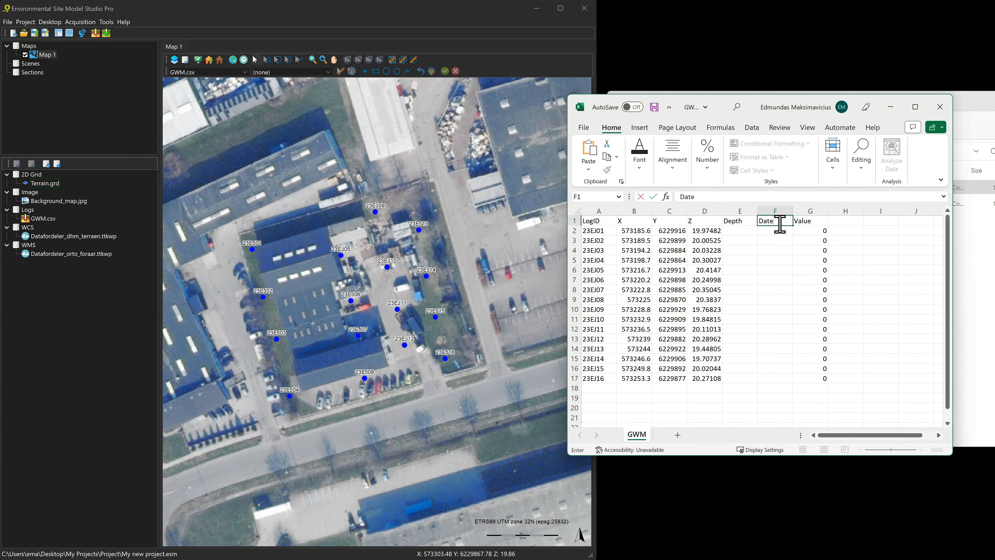
text(ate)
key(Return)
Step: Fill the Date column with 2023-01-01 for every log from 23EJ01 to 23EJ16
text(2023-0)
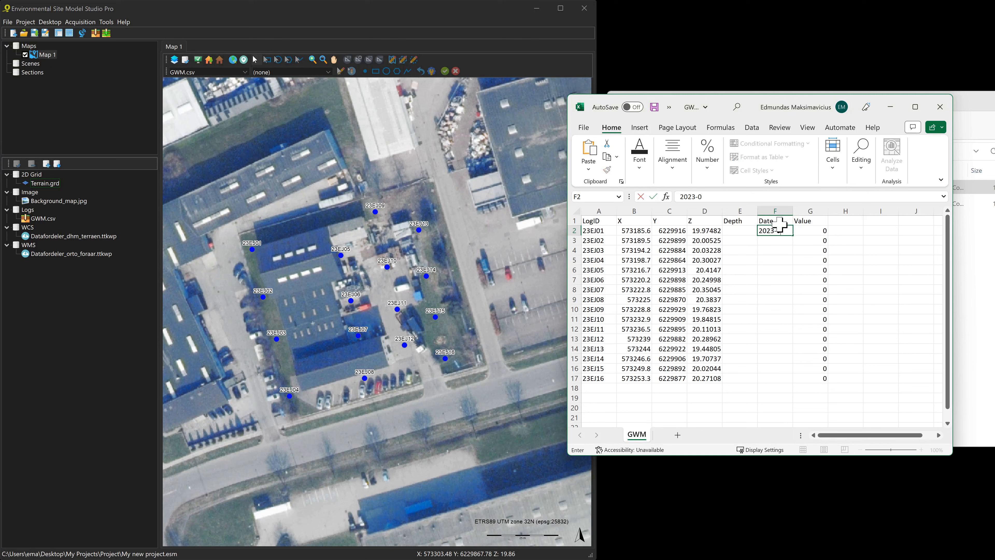
text(1-0)
text(1)
key(Return)
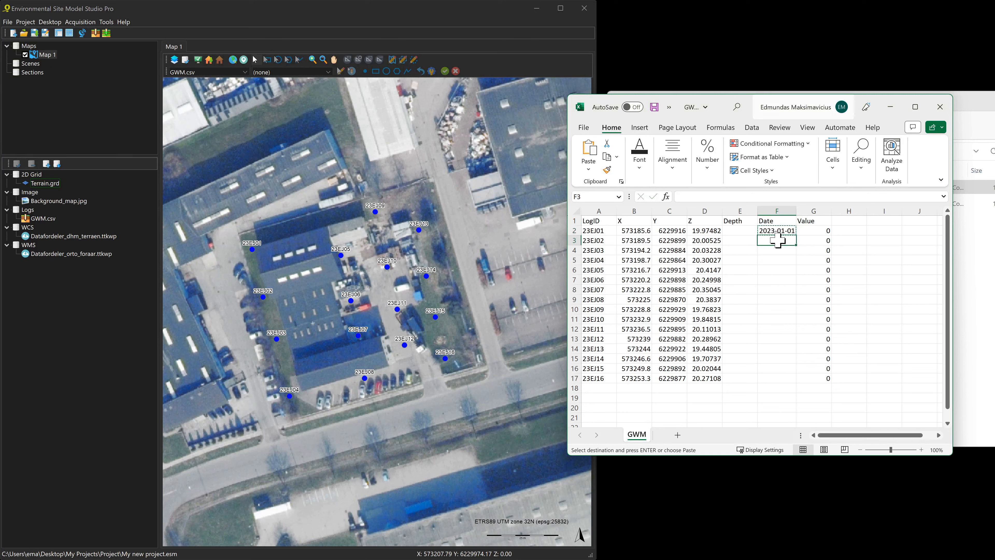
text(2023-01-01)
drag(786, 229, 788, 241)
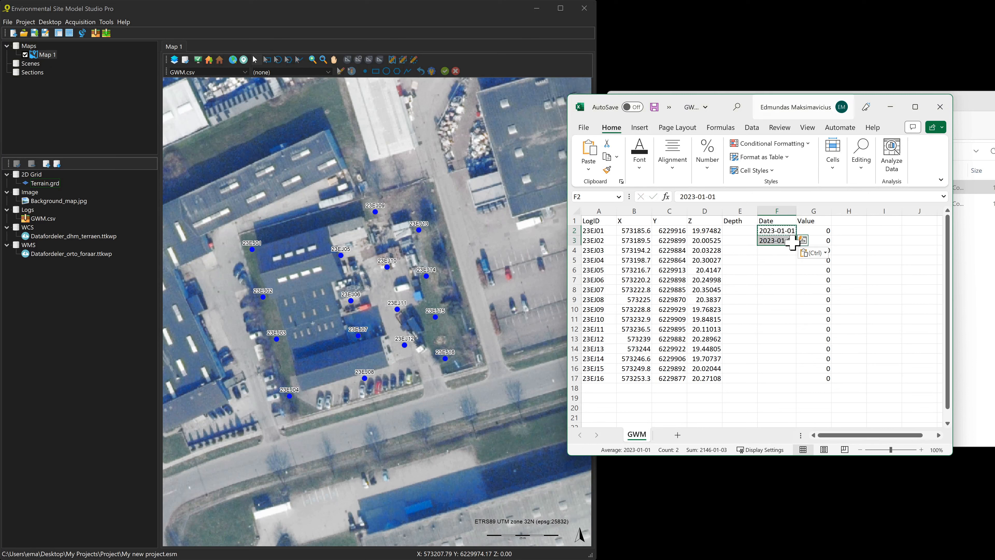
double_click(797, 245)
Step: Fill the Depth column with 9 for every log from 23EJ01 to 23EJ16
click(737, 233)
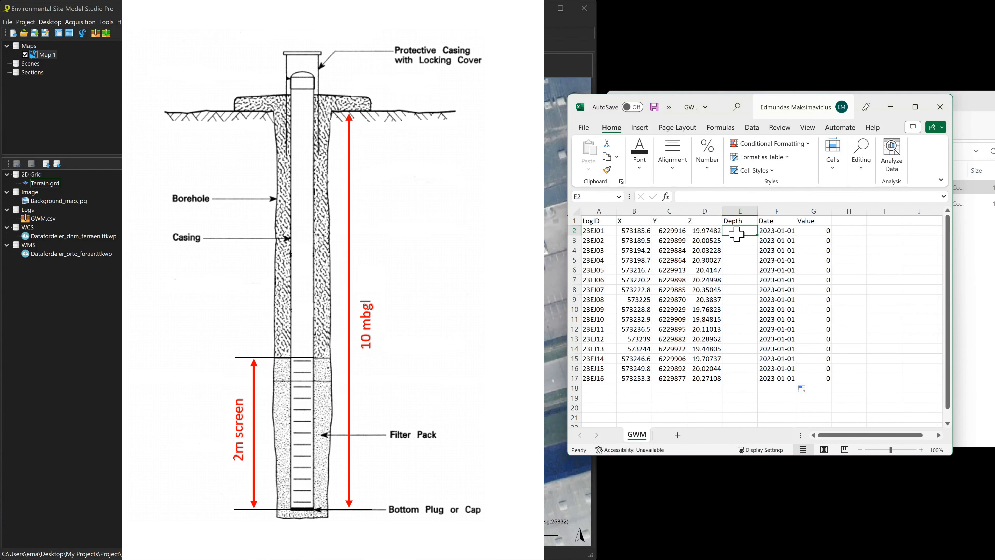
text(9)
key(Return)
text(9)
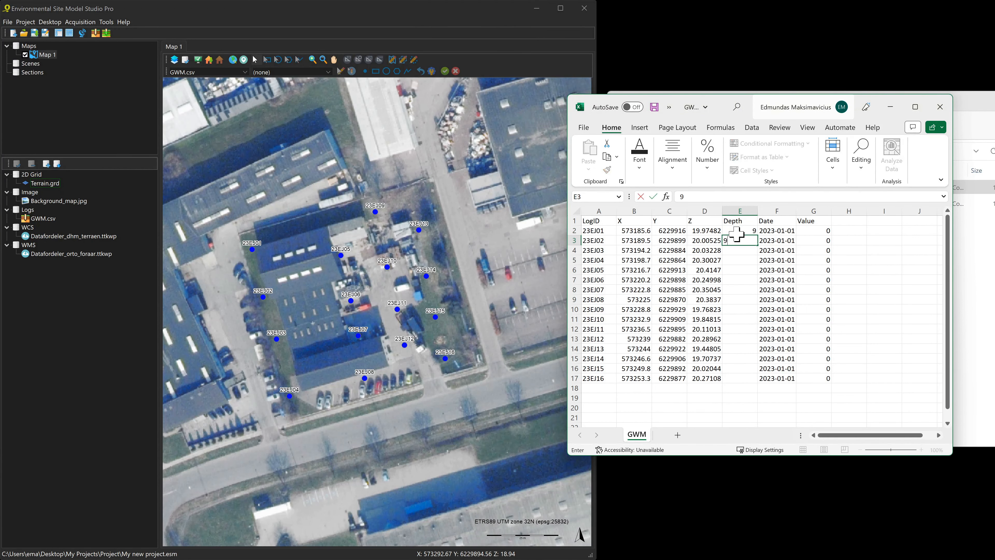
key(Return)
click(736, 233)
drag(737, 233, 737, 240)
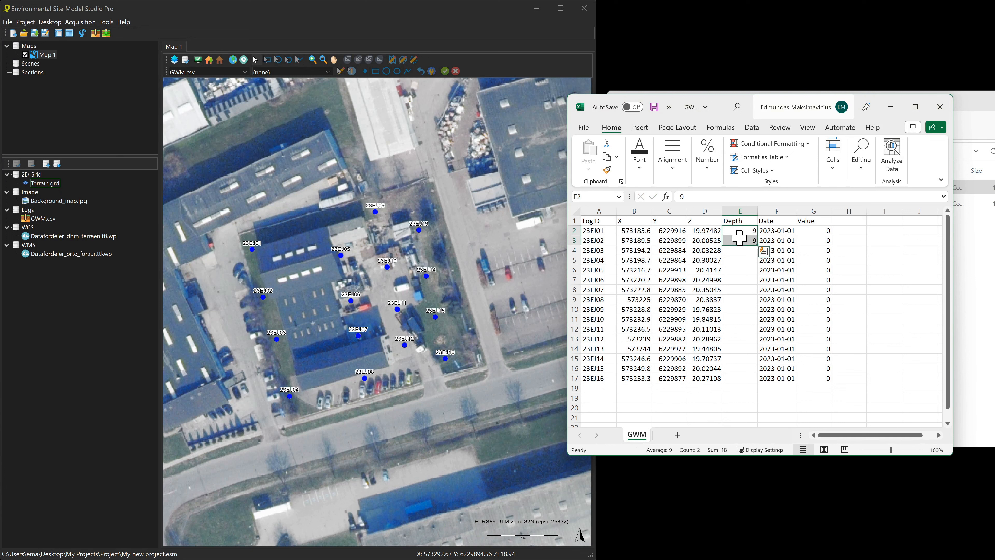
double_click(757, 246)
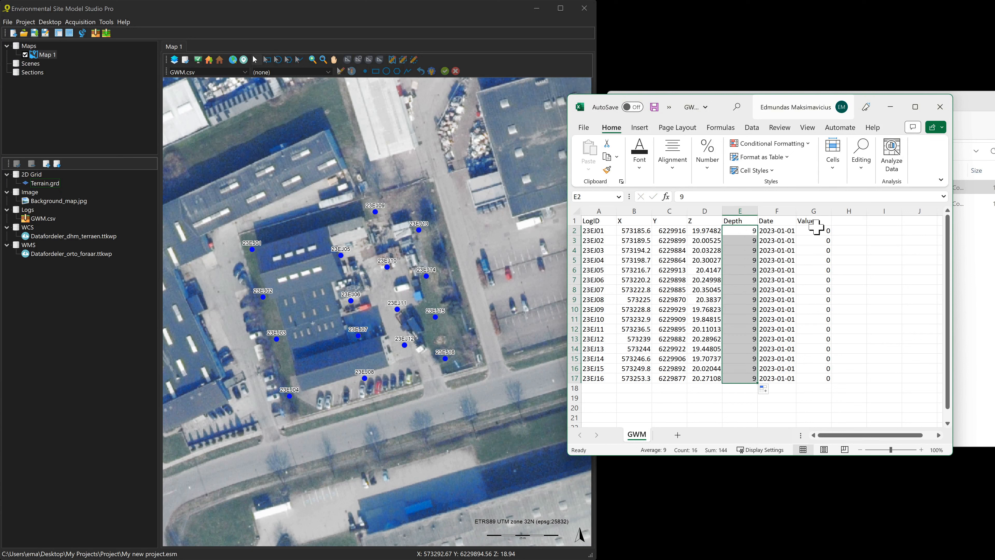
Step: Rename the Value header to TCE and add a PCE header in the adjacent column H
click(823, 241)
click(821, 222)
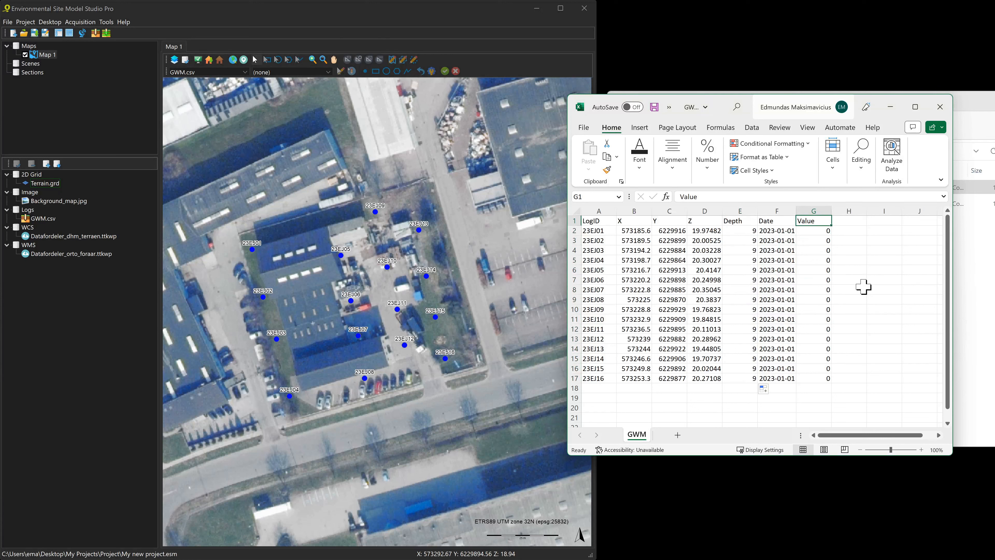
text(TCE)
key(Tab)
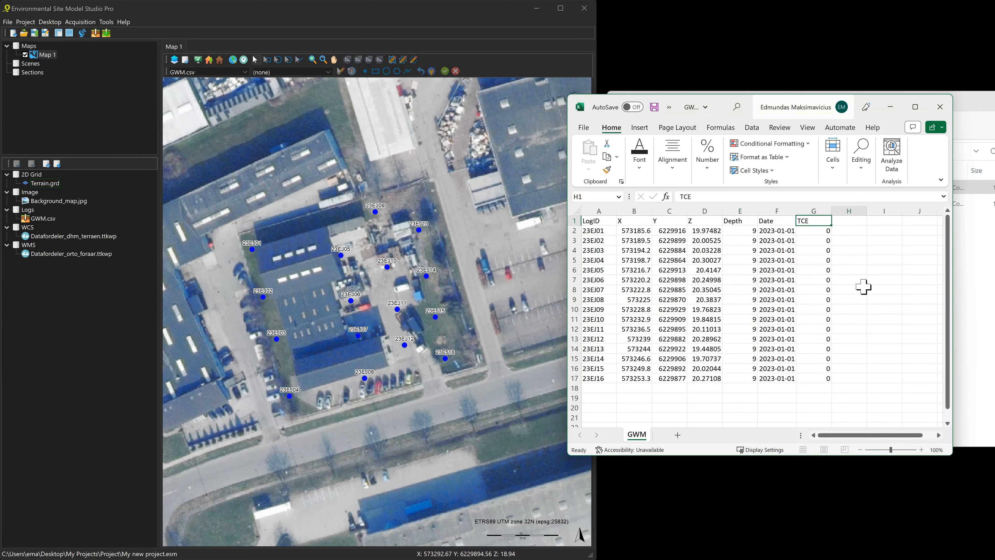
text(PCE)
key(Right)
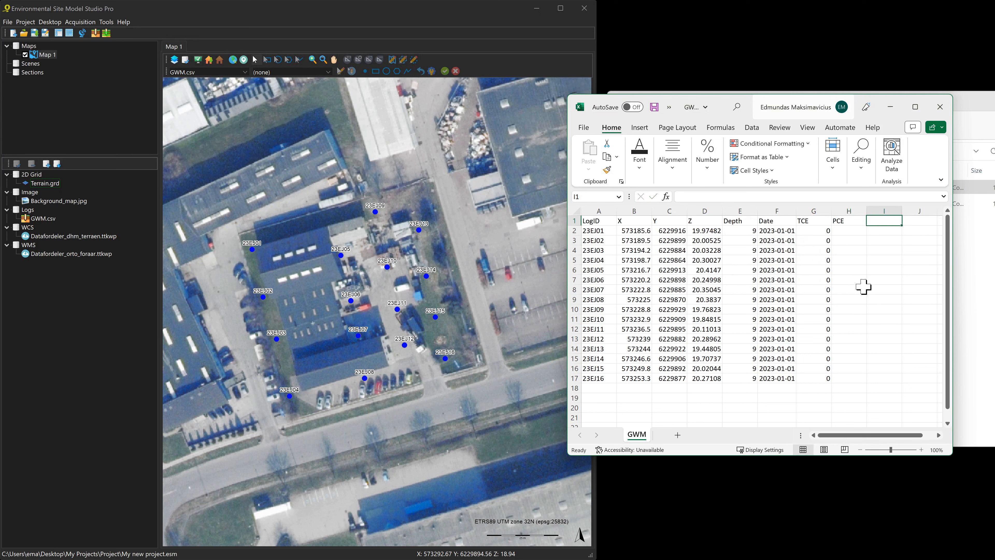
Step: Paste the copied TCE and PCE concentrations for all logs into columns G and H, starting at cell G2
key(Down)
key(Left)
key(Left)
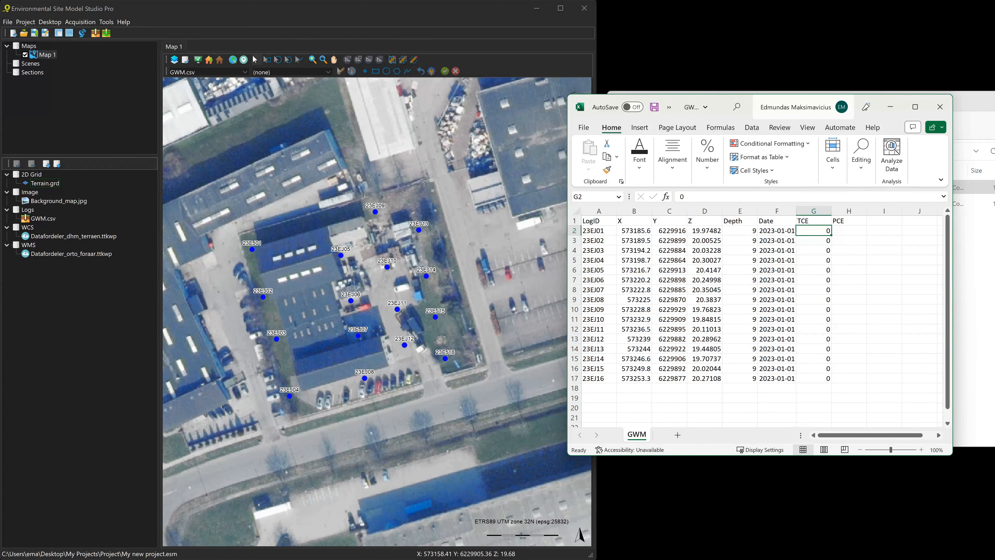
key(alt+Tab)
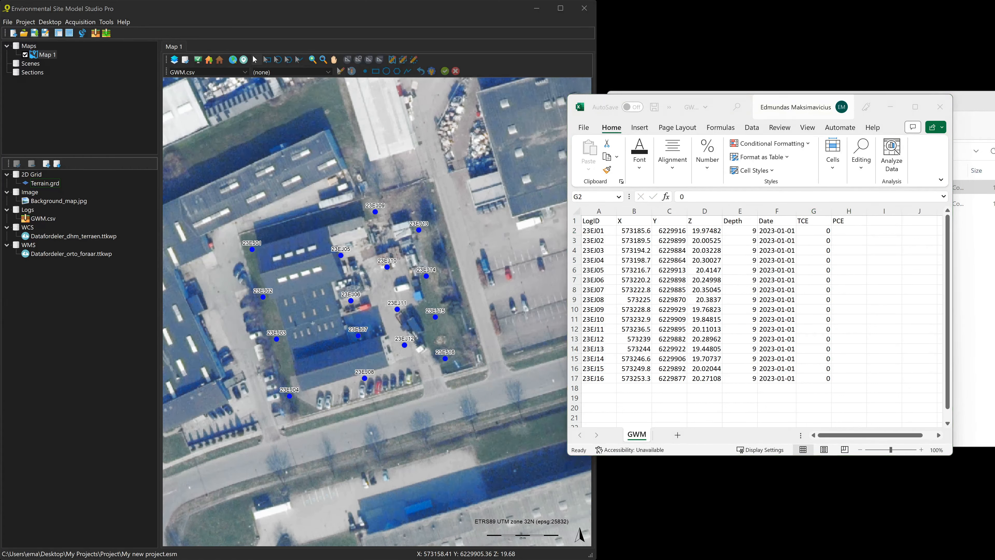
click(811, 231)
key(ctrl+v)
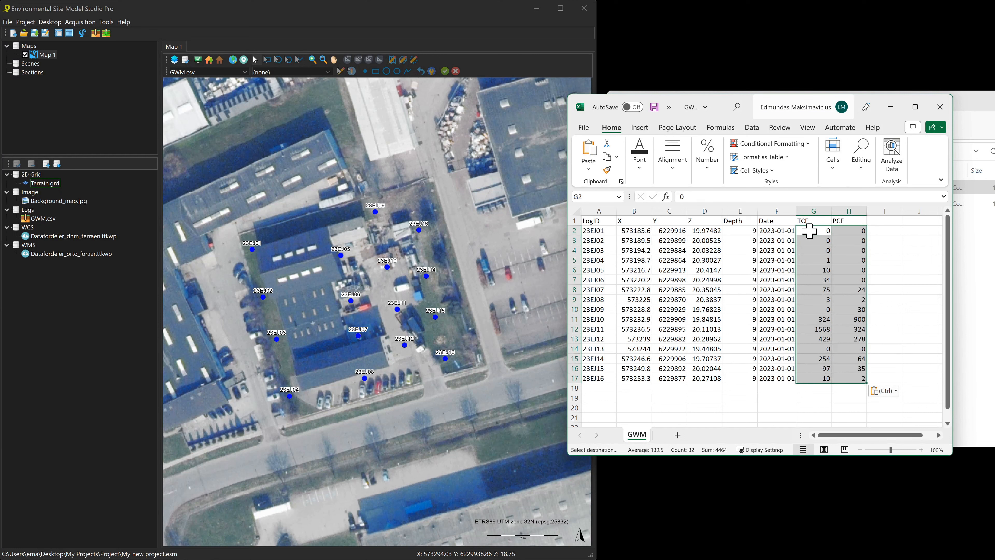
Step: Save the edited GWM.csv and close the workbook
key(alt+Tab)
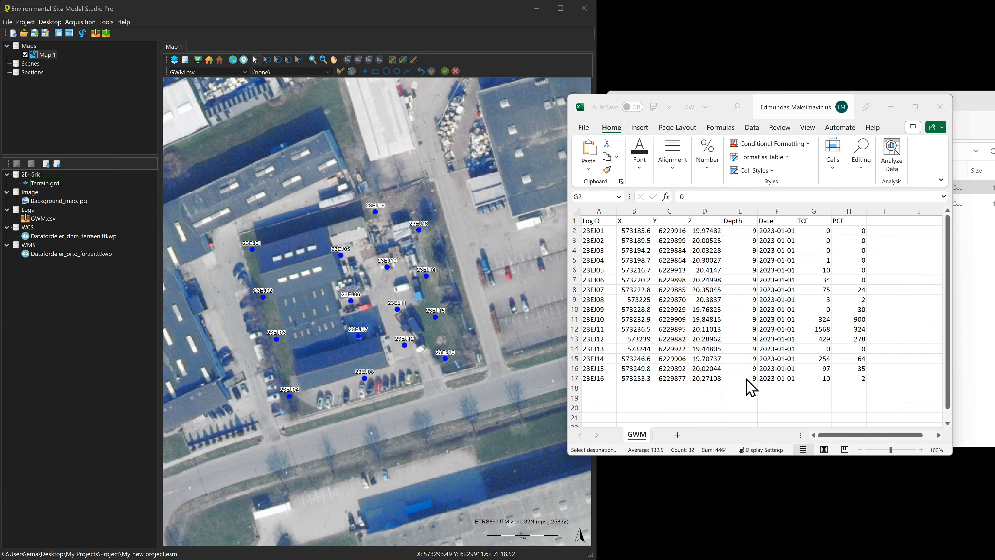
click(732, 410)
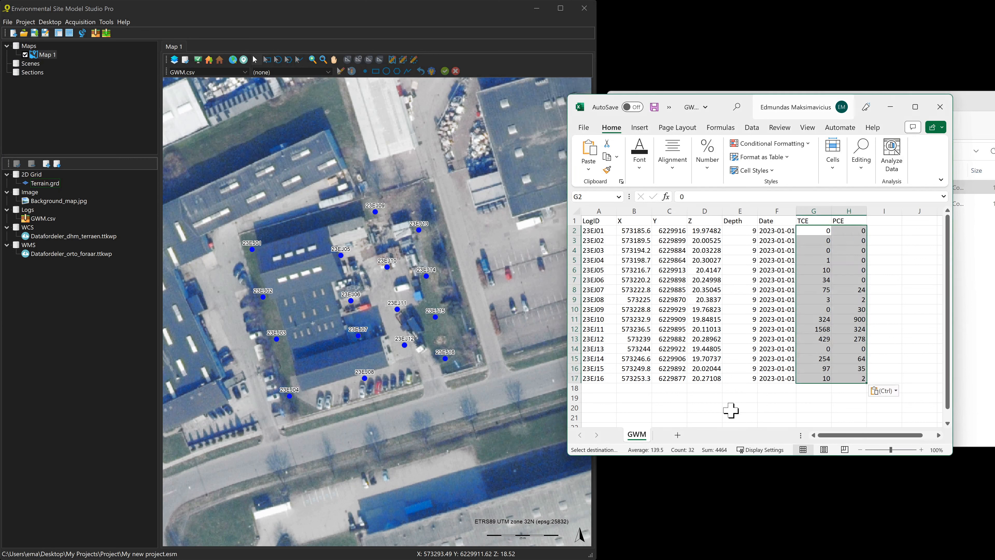
click(780, 396)
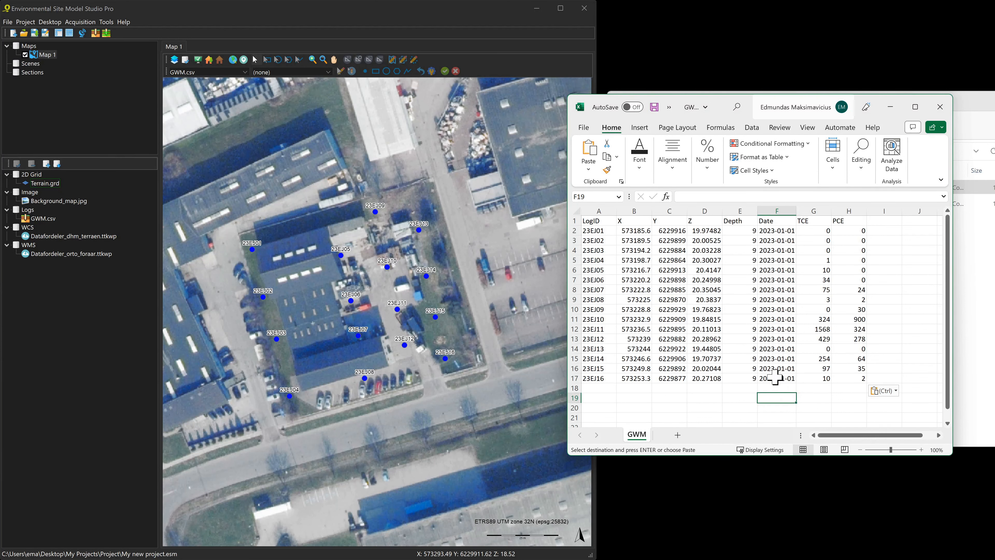
click(655, 107)
click(940, 107)
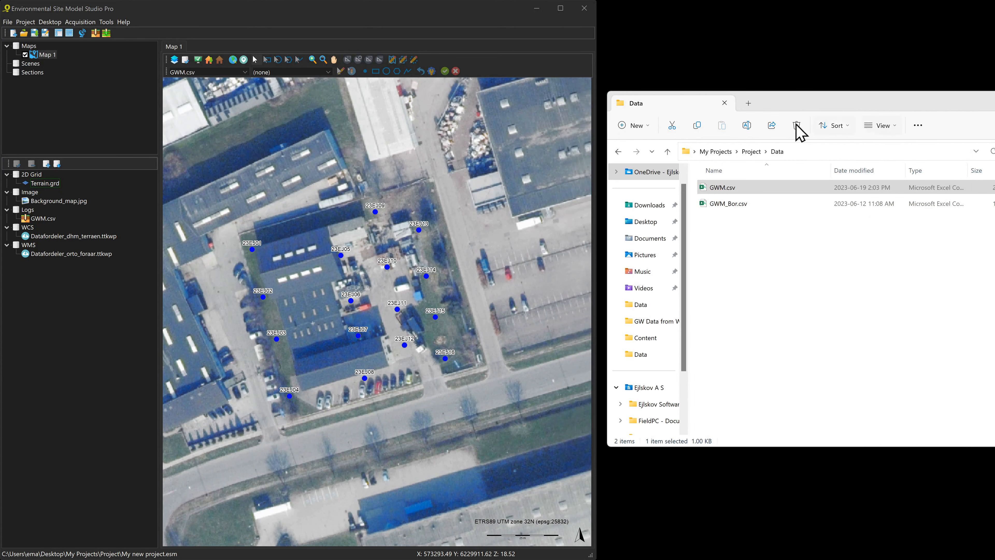
Step: Launch Excel Tools in Environmental Site Model Studio Pro and open the GWM sheet of GWM.csv from it
click(109, 23)
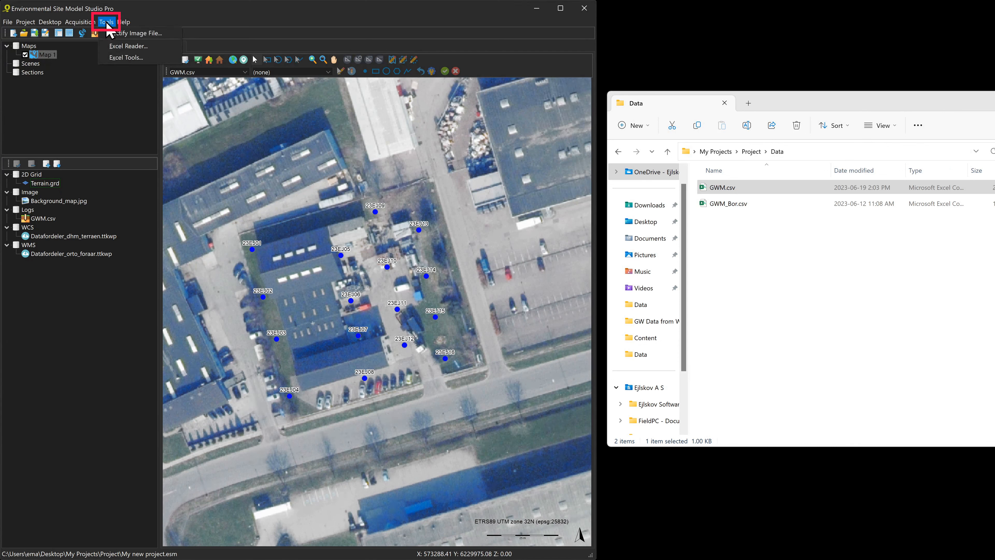
click(126, 58)
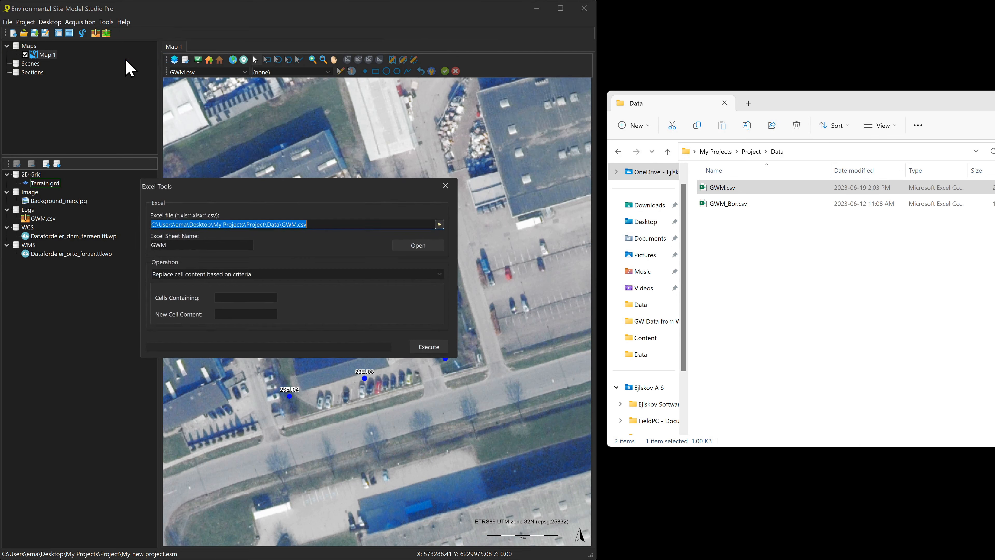
click(285, 224)
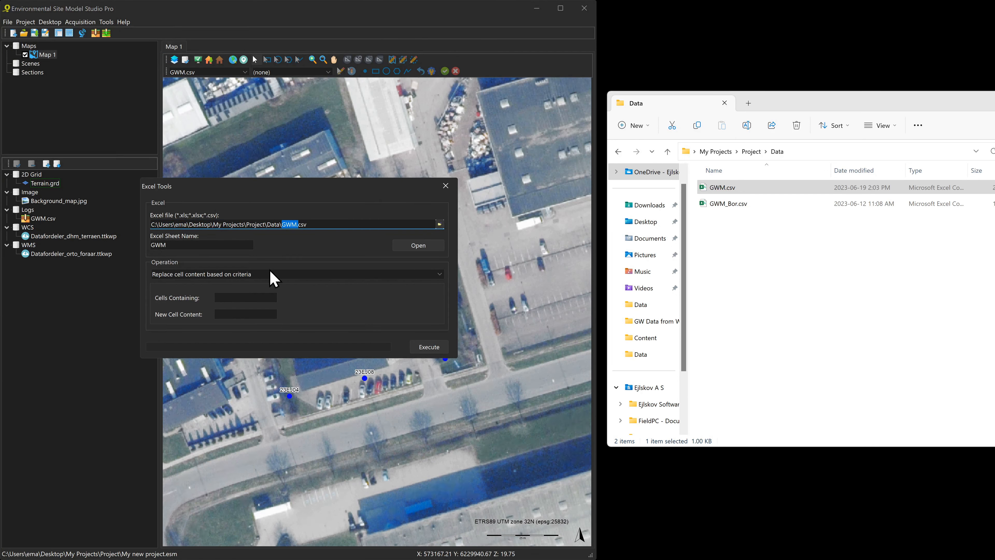
click(184, 245)
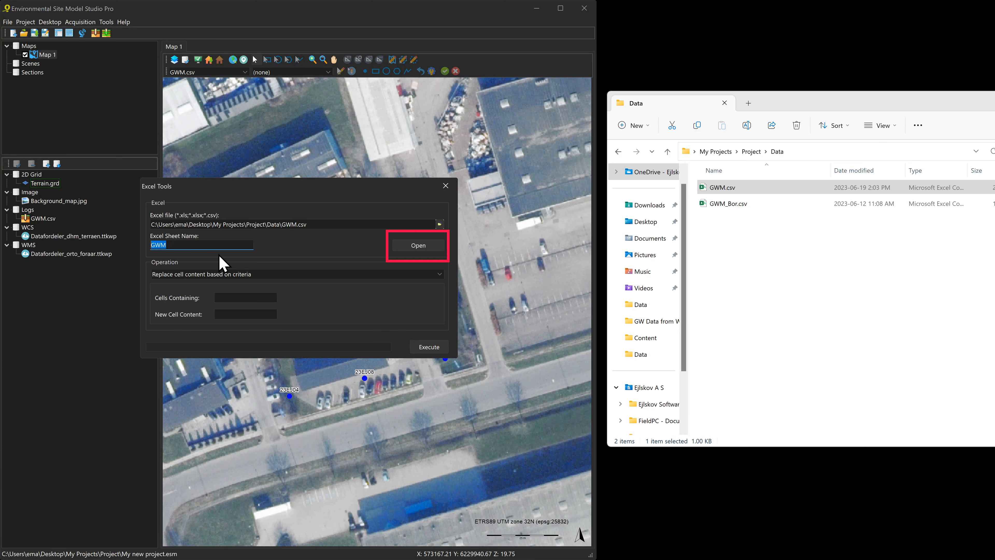
click(405, 250)
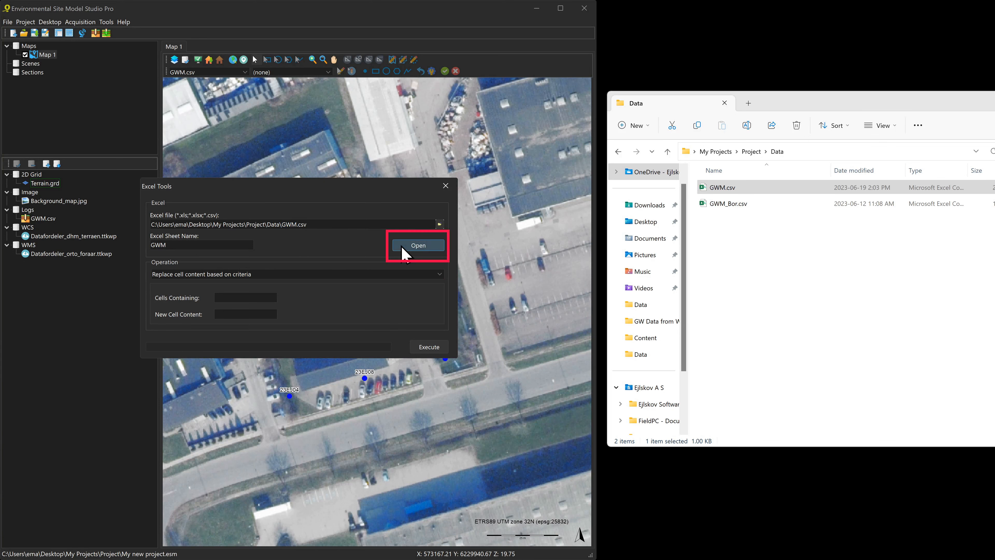
click(710, 470)
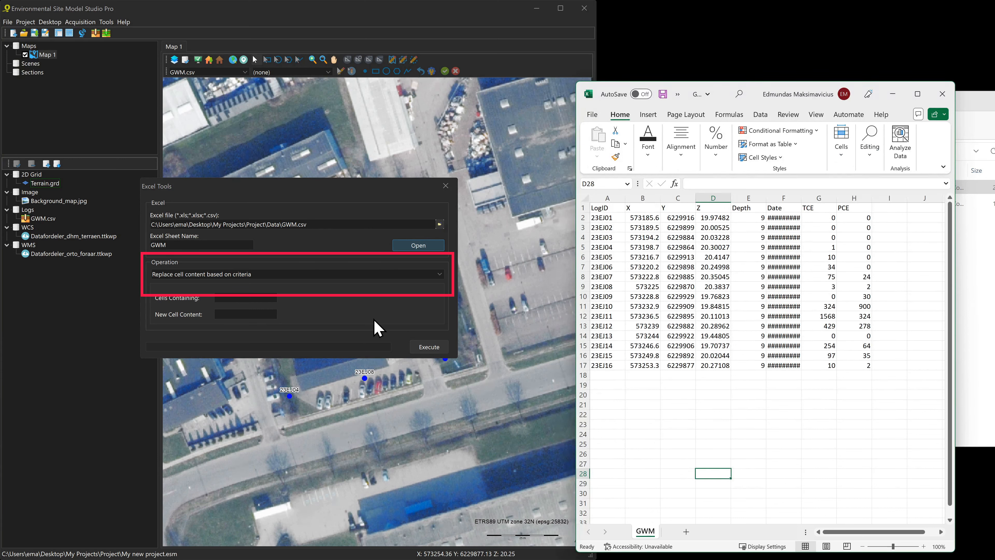
Step: Run the Insert CSV logs zero line operation on GWM.csv with Z Column is Terrain Elevation (identical for all depths)
click(440, 274)
click(441, 274)
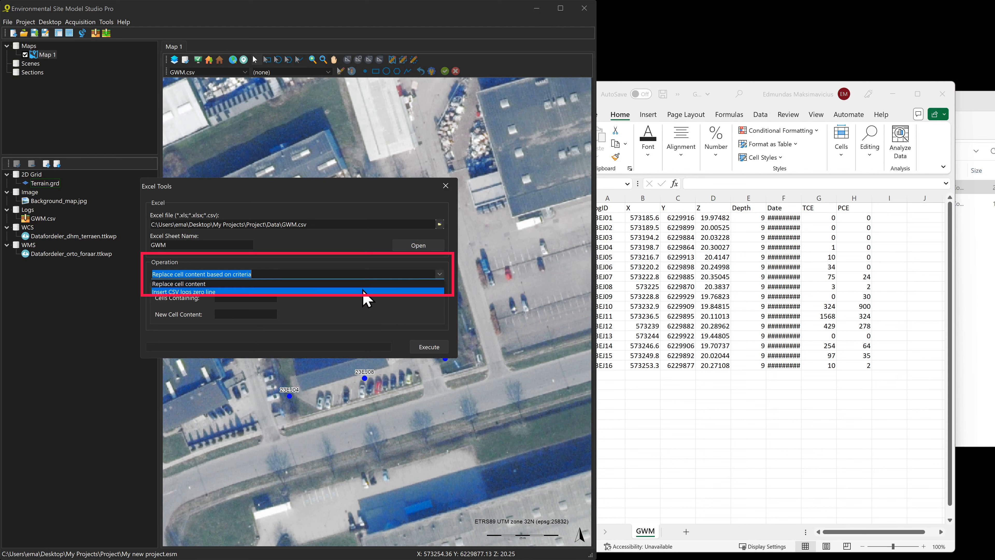
click(354, 292)
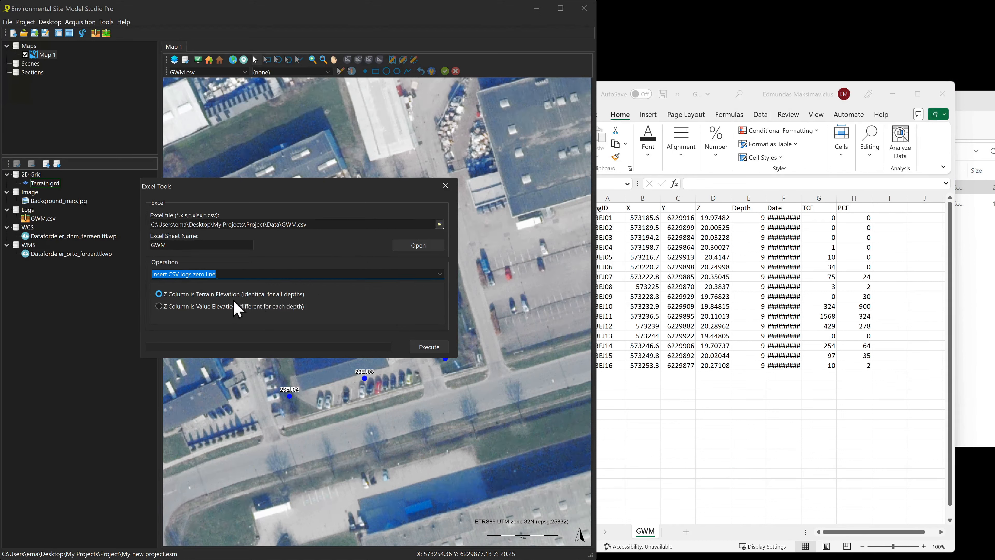
click(171, 295)
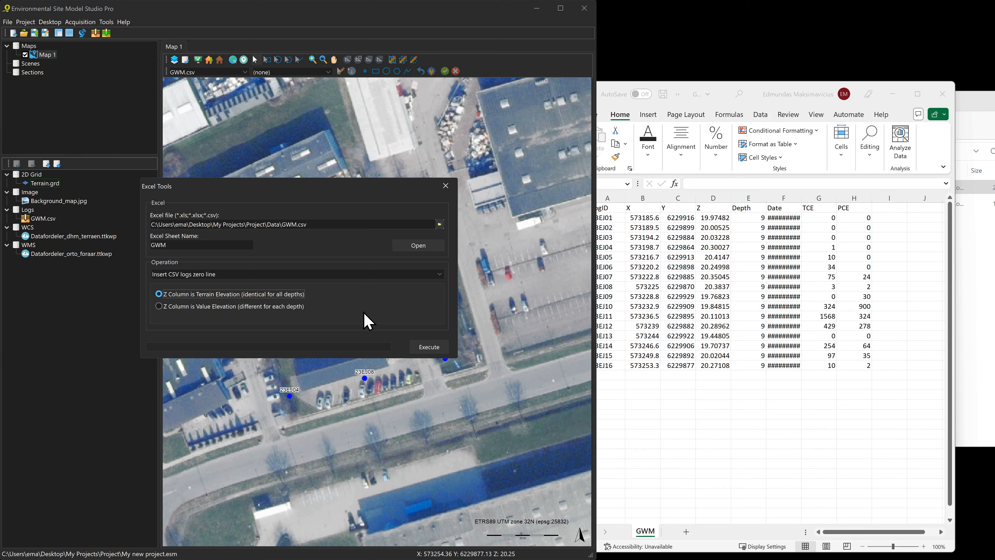
click(423, 347)
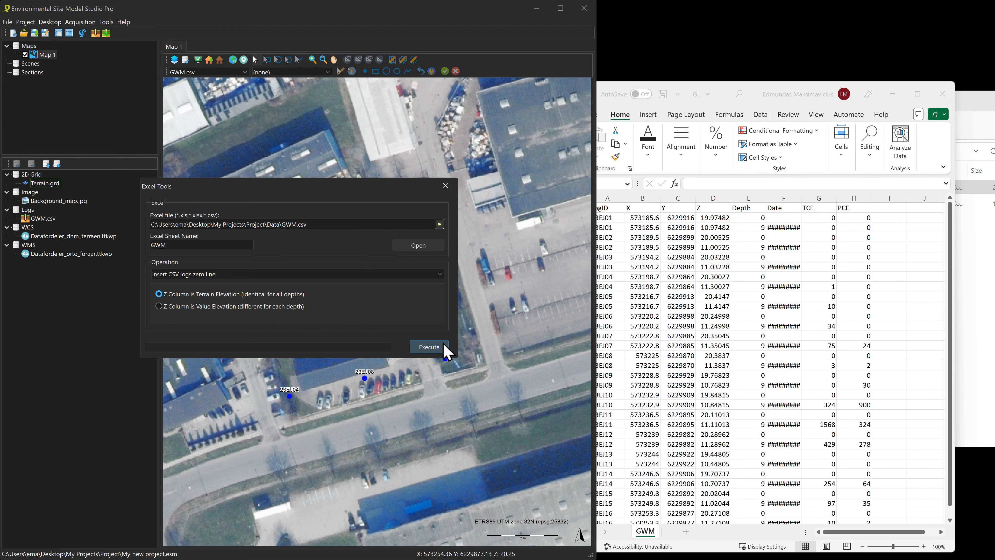
Step: Examine the inserted zero-depth row for 23EJ01 and the Depth and Z values in the row below it
click(643, 239)
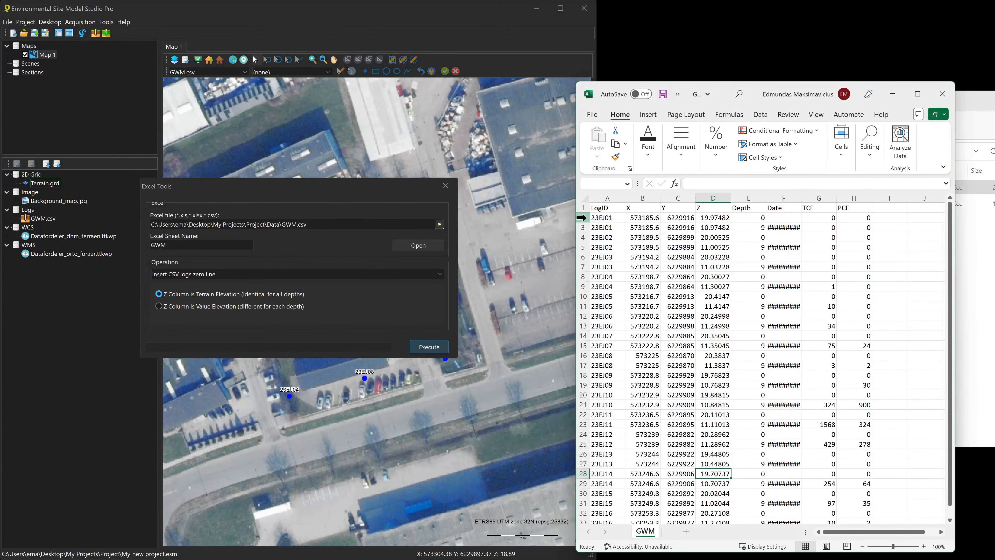
click(582, 218)
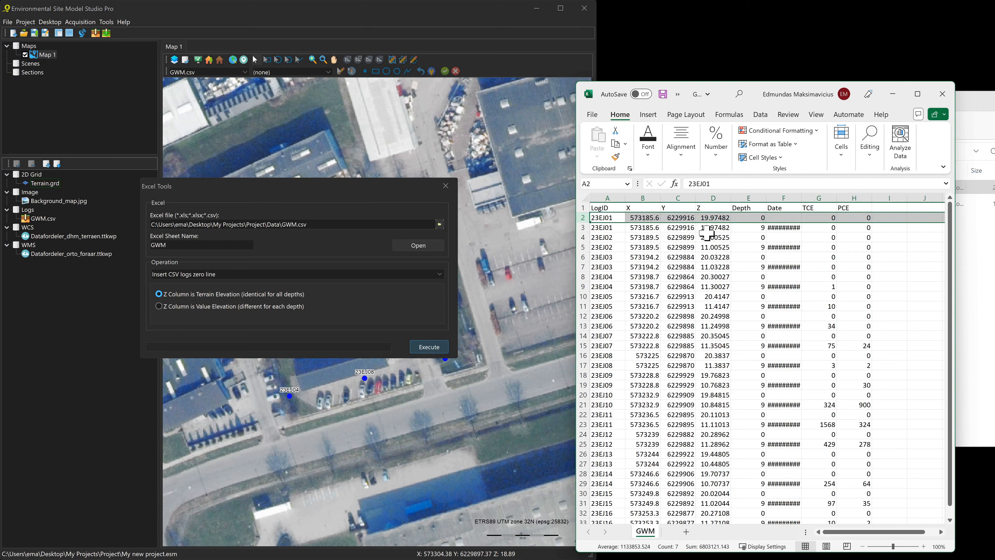
click(746, 231)
click(724, 229)
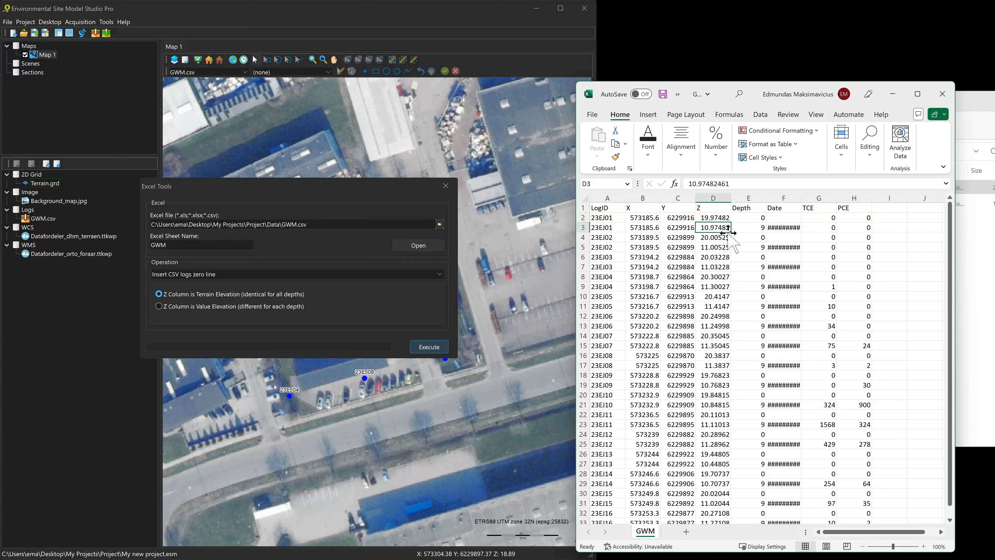
Step: Widen the Date column of GWM.csv to show full dates, save and close the workbook, and close Excel Tools
click(742, 231)
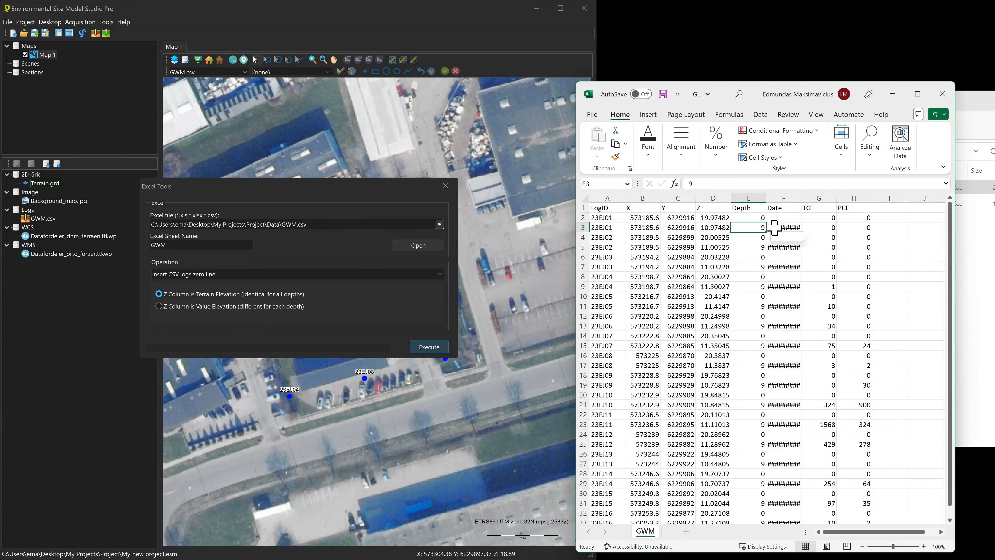
scroll(752, 313, down, 1)
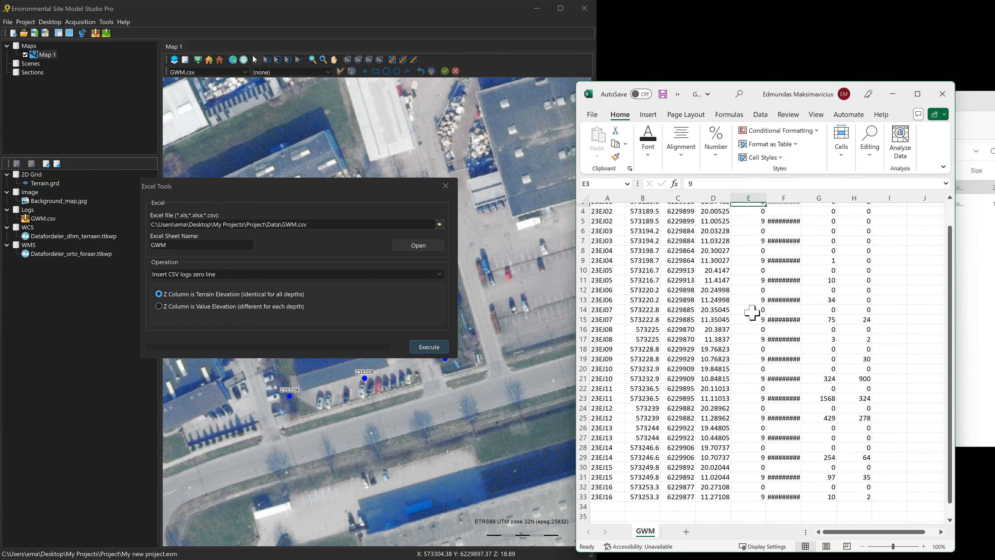
scroll(752, 312, up, 1)
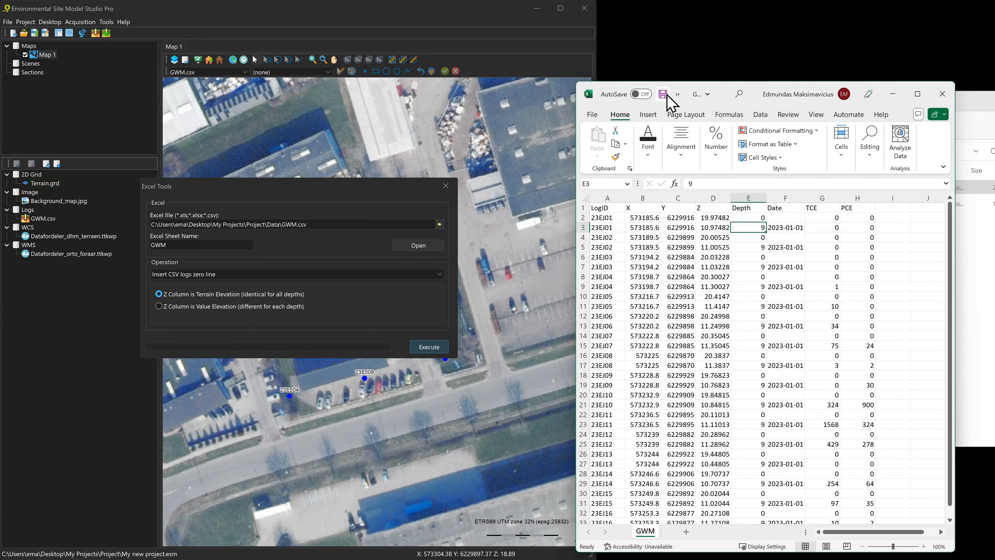
click(942, 94)
click(445, 186)
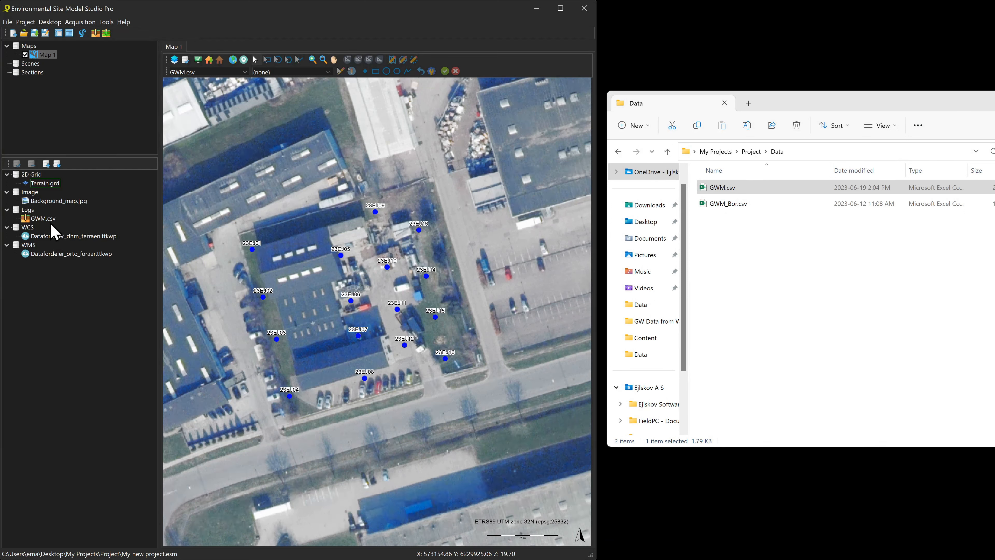
Step: Refresh the GWM.csv data object under Logs so the map uses the edited file
right_click(38, 222)
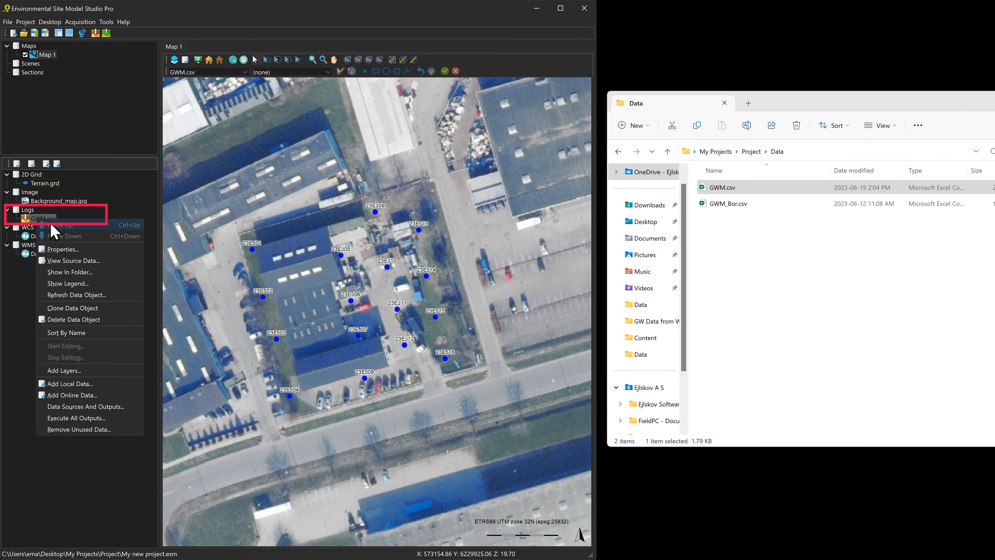
click(98, 298)
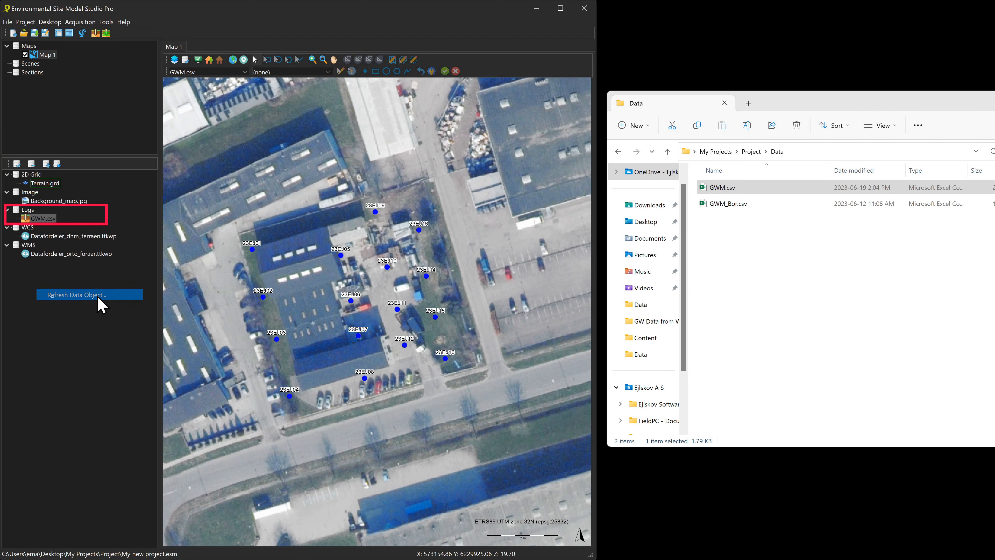
click(468, 306)
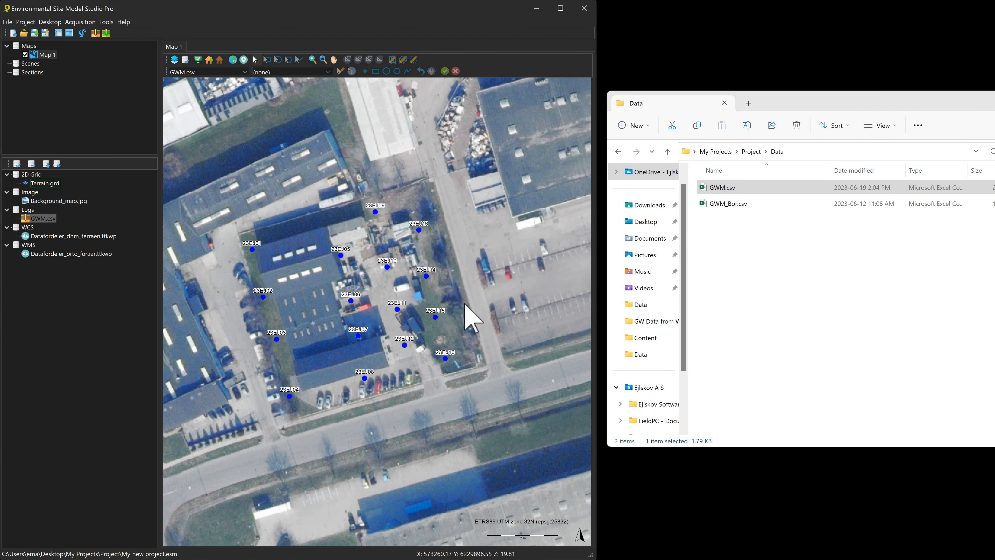
Step: Enable TCE in the chart setup of log 23EJ11 and open its value chart settings
click(398, 309)
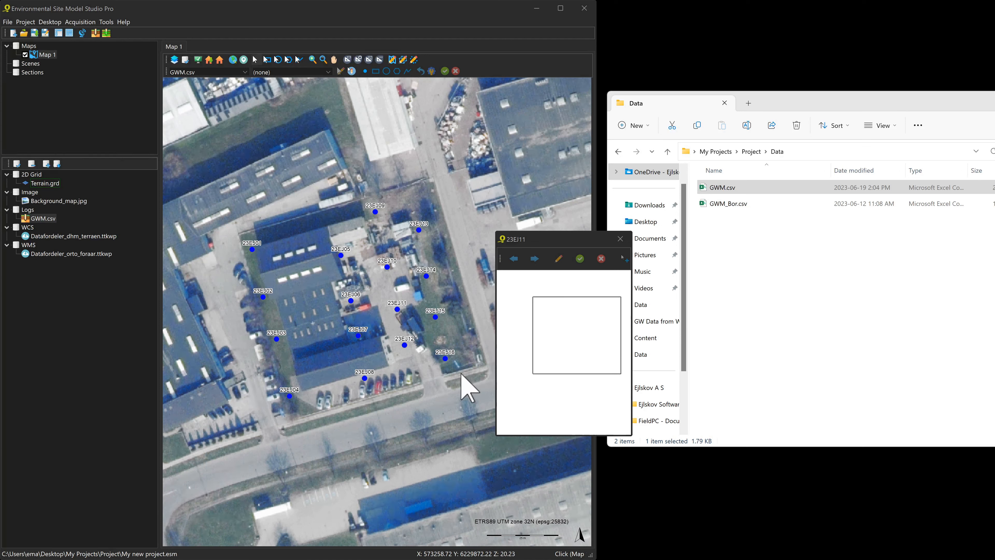
right_click(516, 301)
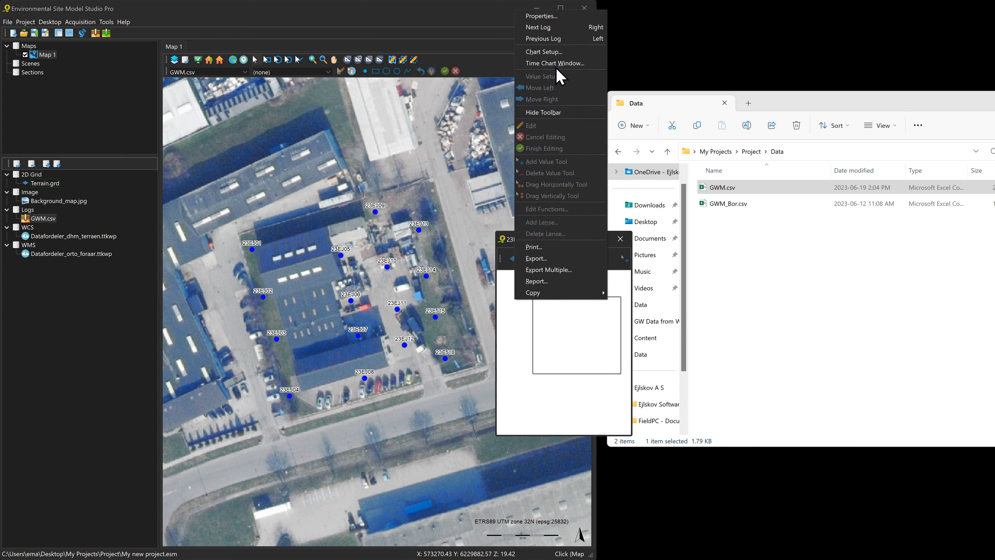
click(558, 54)
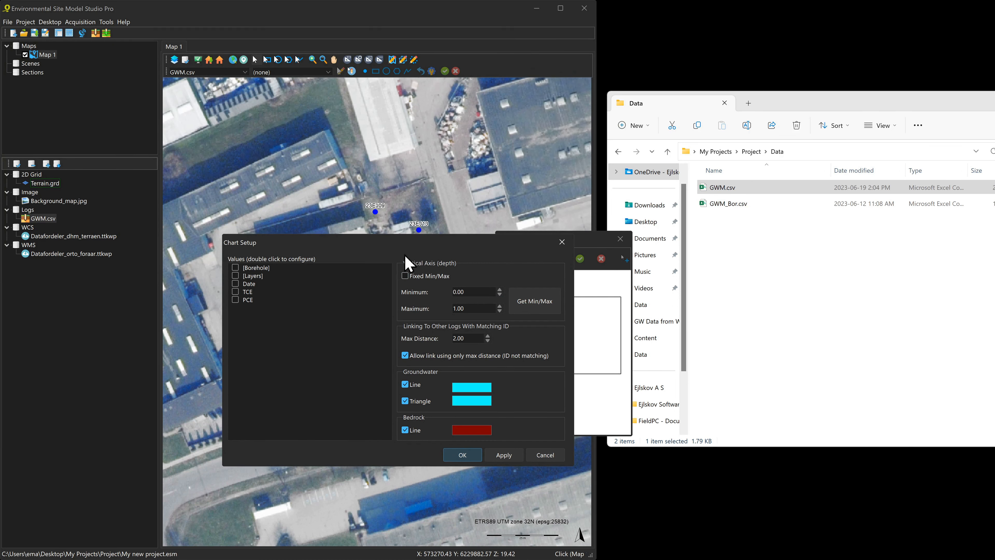
drag(397, 248, 298, 214)
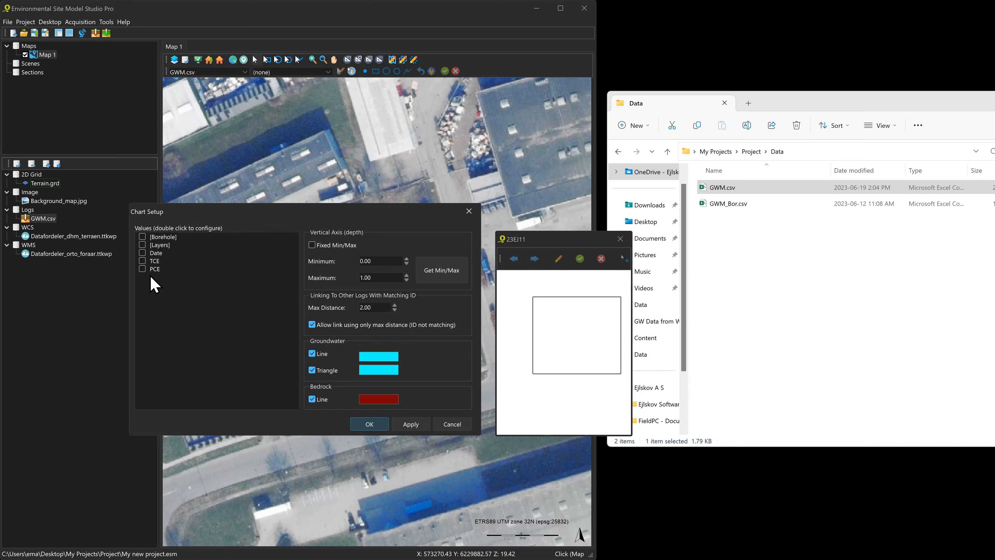
click(142, 261)
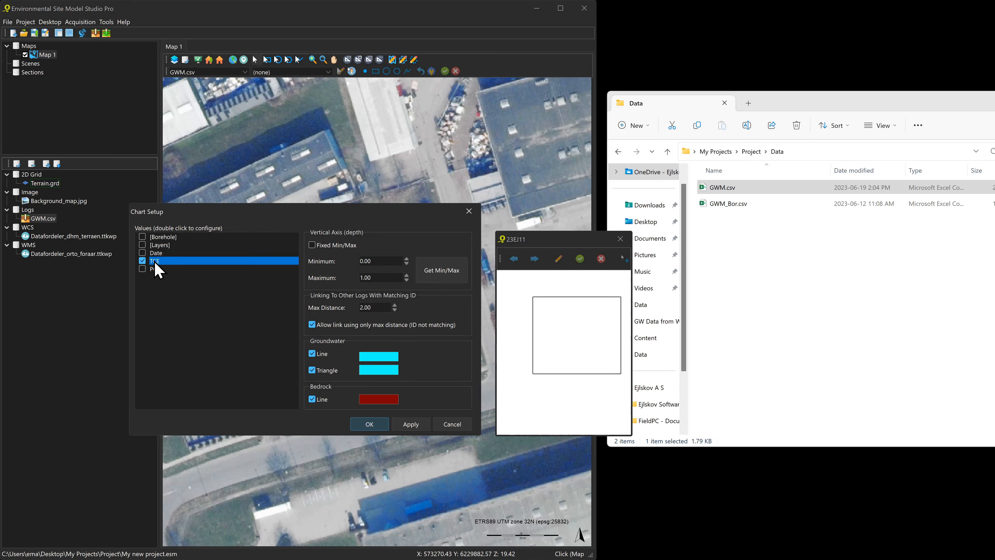
double_click(156, 262)
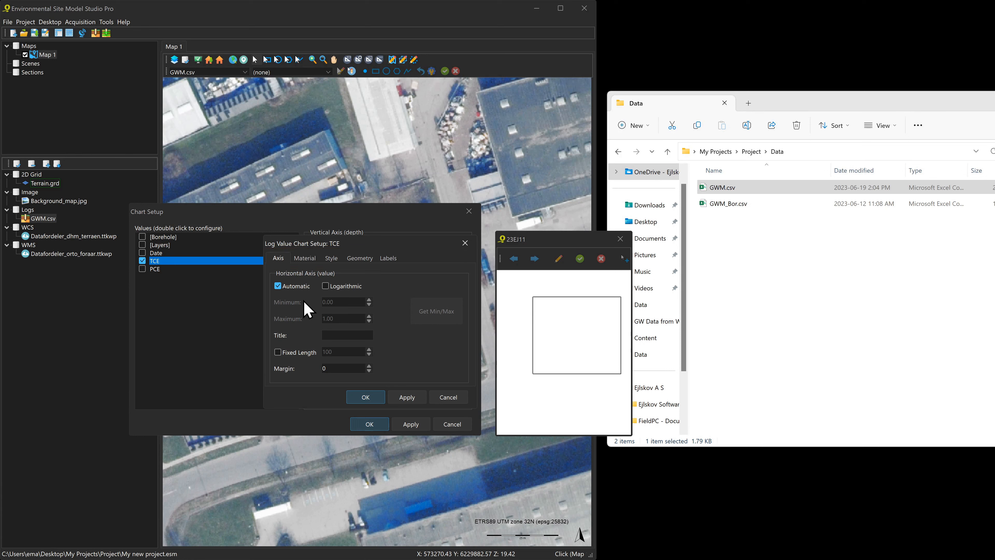
Step: Try out the TCE horizontal axis options, including a range taken from the data's minimum and maximum
click(278, 286)
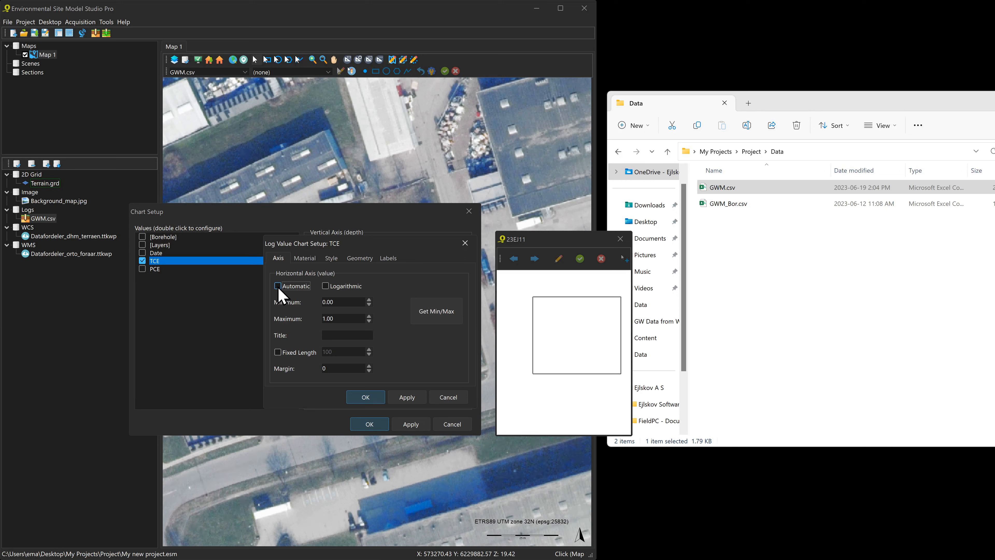
click(278, 286)
click(278, 287)
click(433, 319)
click(338, 318)
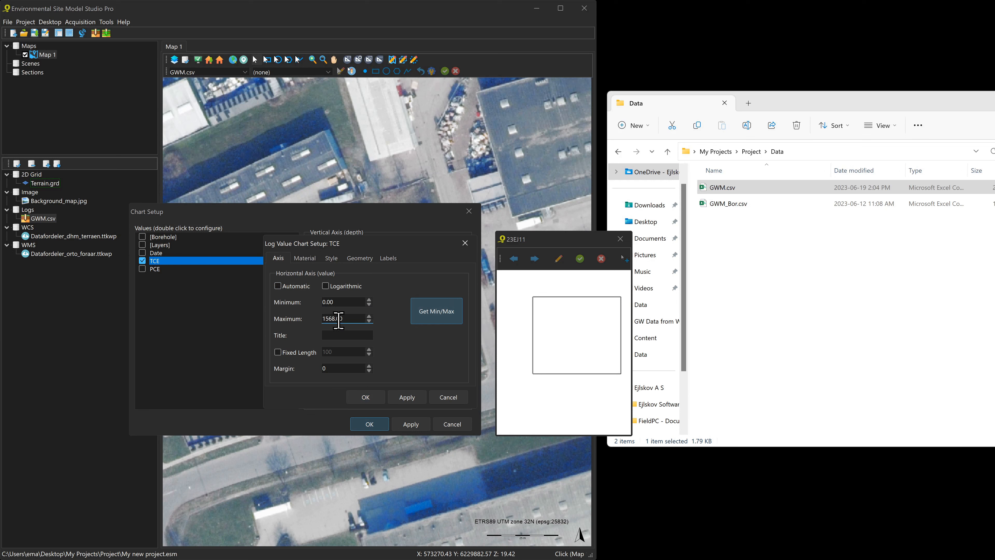
click(277, 286)
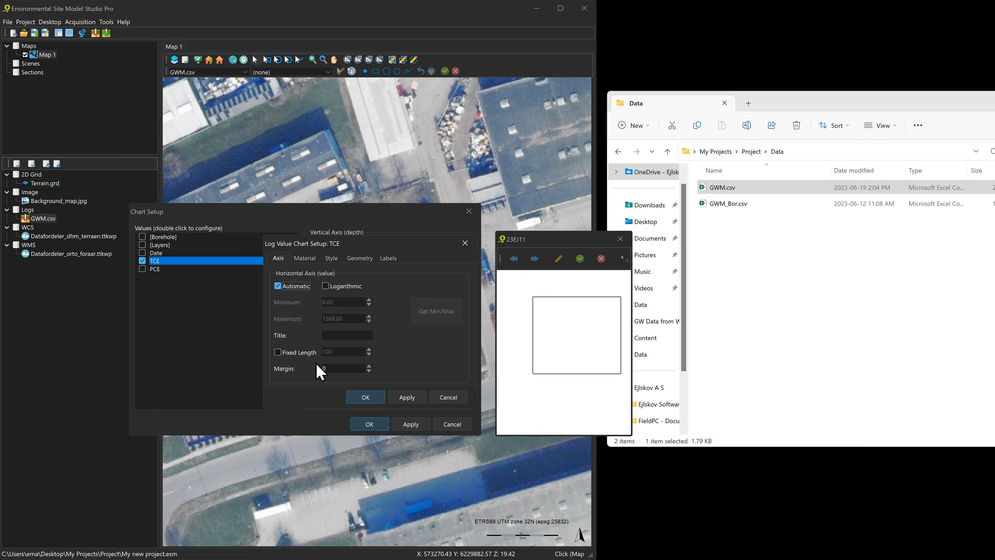
click(292, 353)
click(369, 366)
click(369, 366)
click(370, 366)
Step: Set the TCE chart to Bar style with Skip First Value and active value labels, and apply the chart setup
click(331, 258)
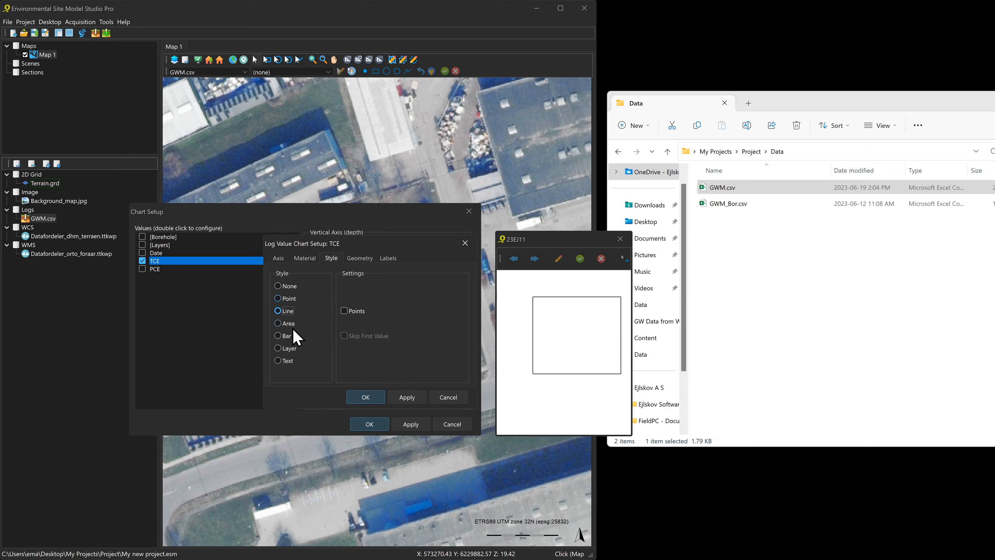
click(284, 337)
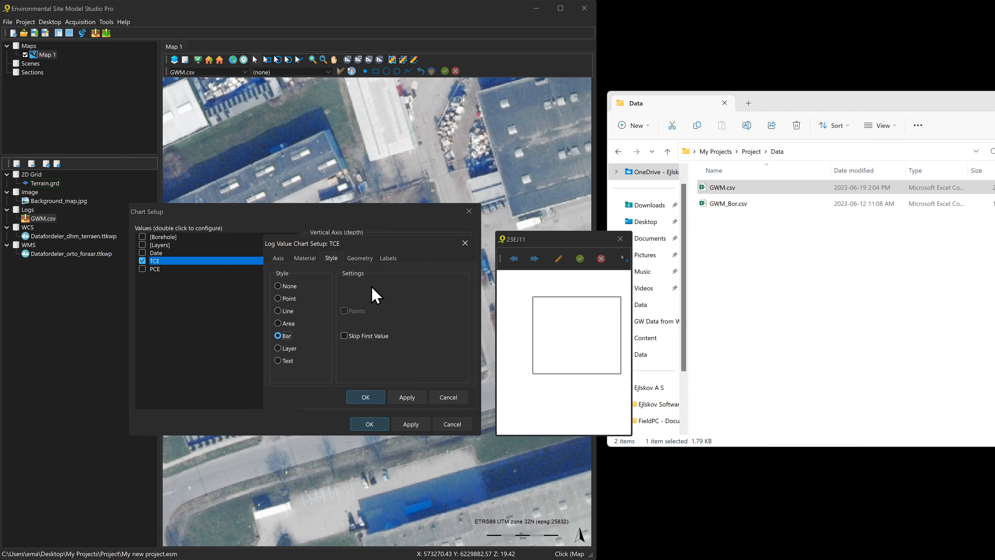
click(347, 337)
click(391, 259)
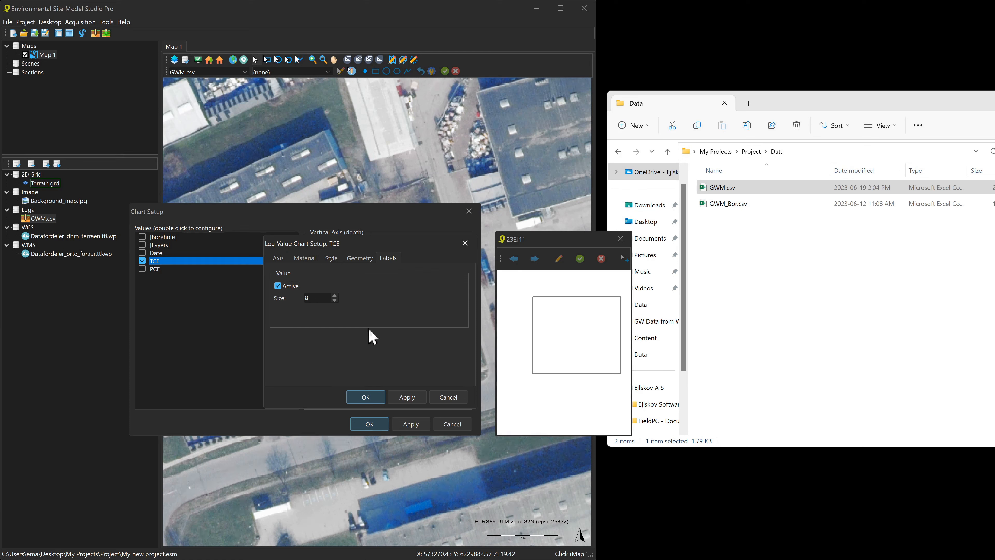
click(371, 398)
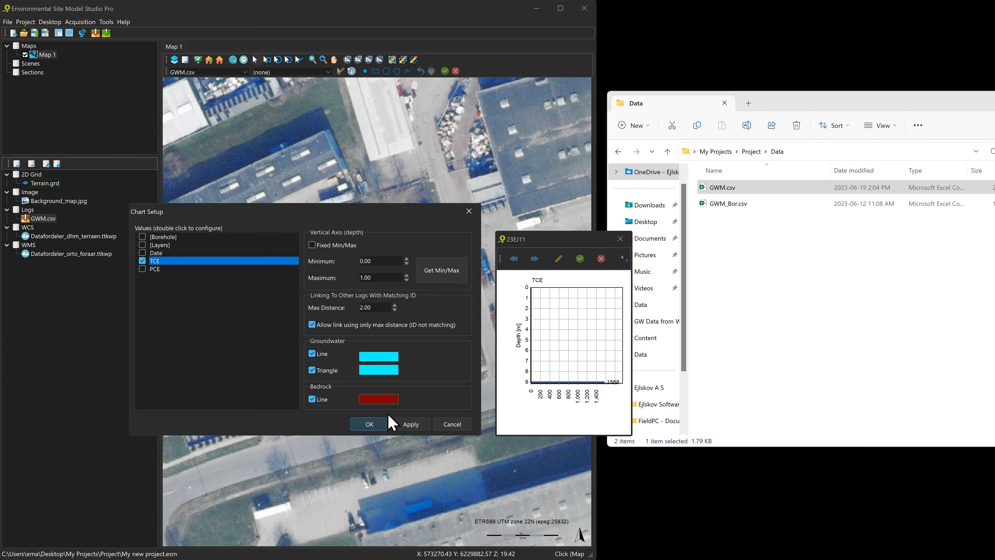
click(374, 425)
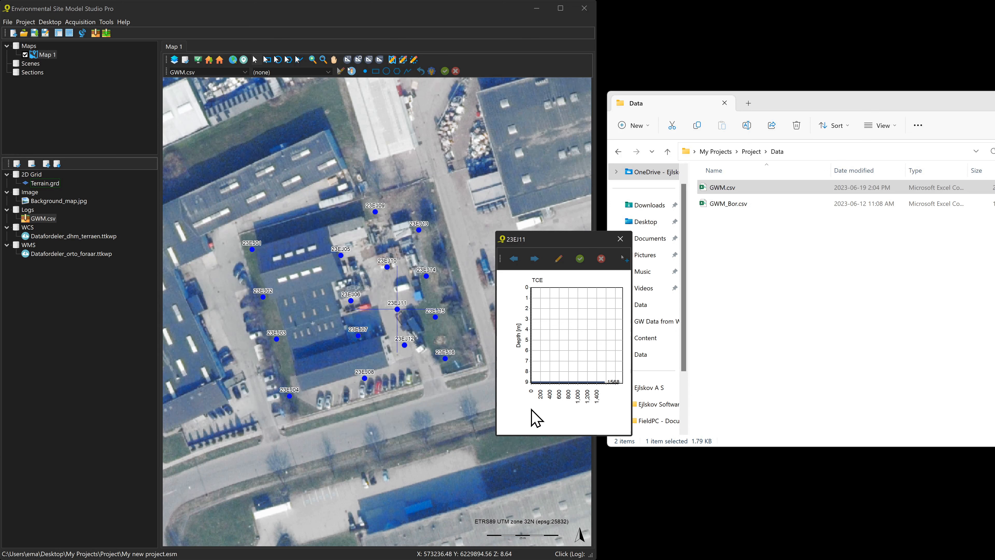
Step: Fix the vertical depth axis of the log chart with a maximum of 13.00
right_click(514, 422)
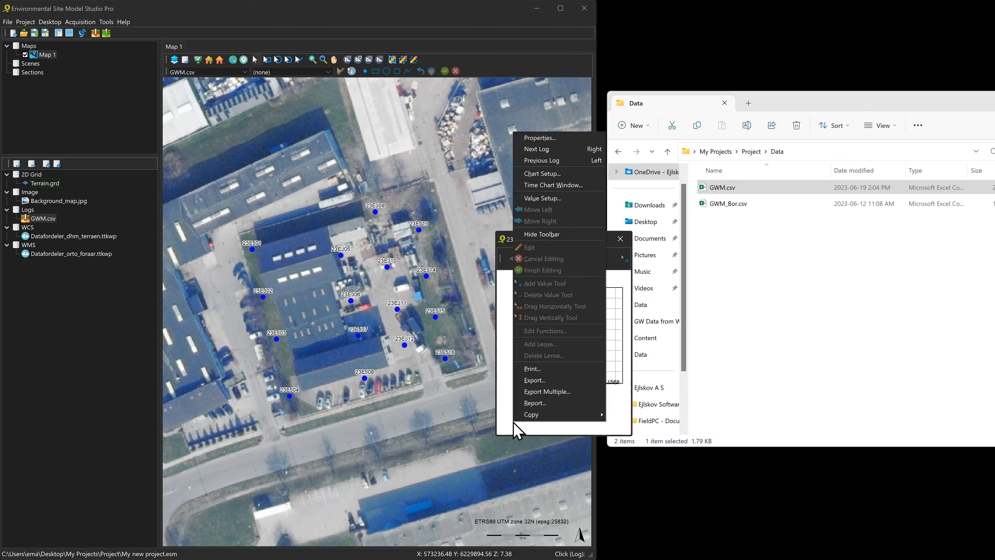
click(566, 176)
double_click(382, 278)
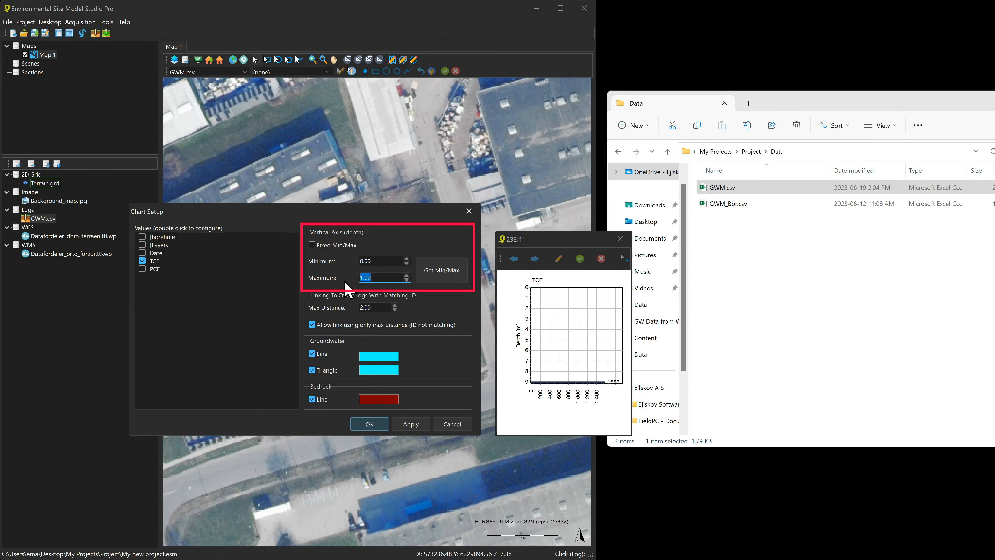
key(Return)
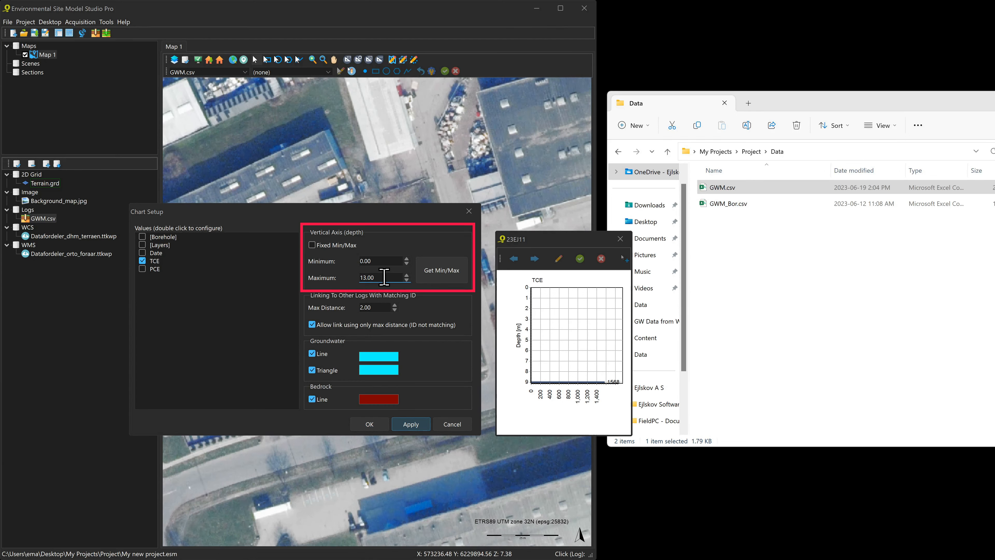
click(328, 245)
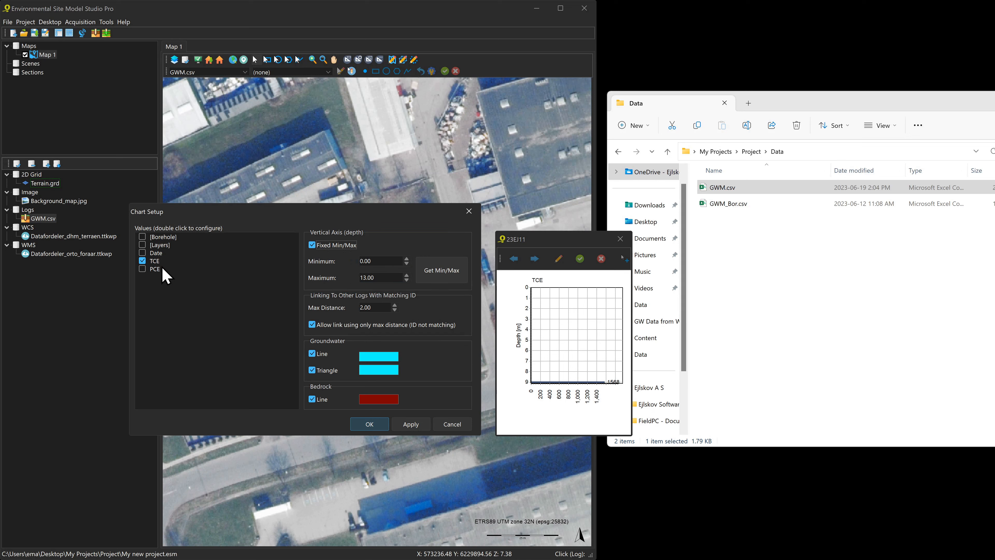
Step: Enable PCE in the log chart and give it Bar style with Skip First Value and active value labels
click(143, 269)
double_click(160, 270)
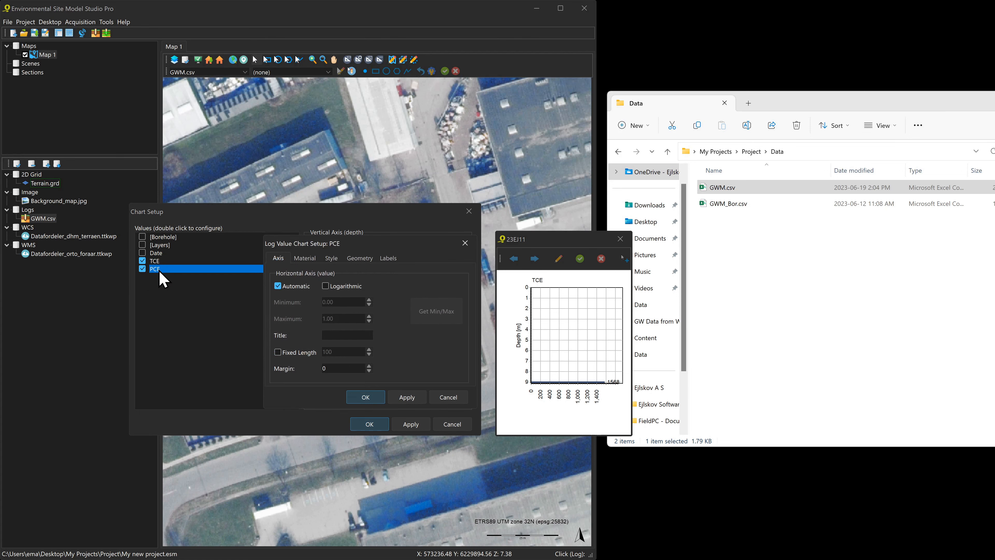
click(305, 259)
click(331, 259)
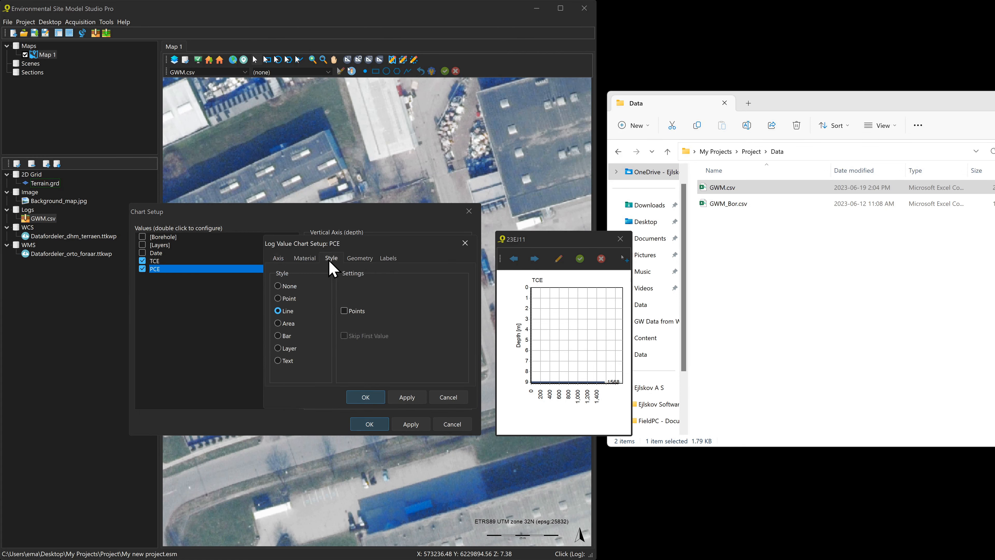
click(283, 336)
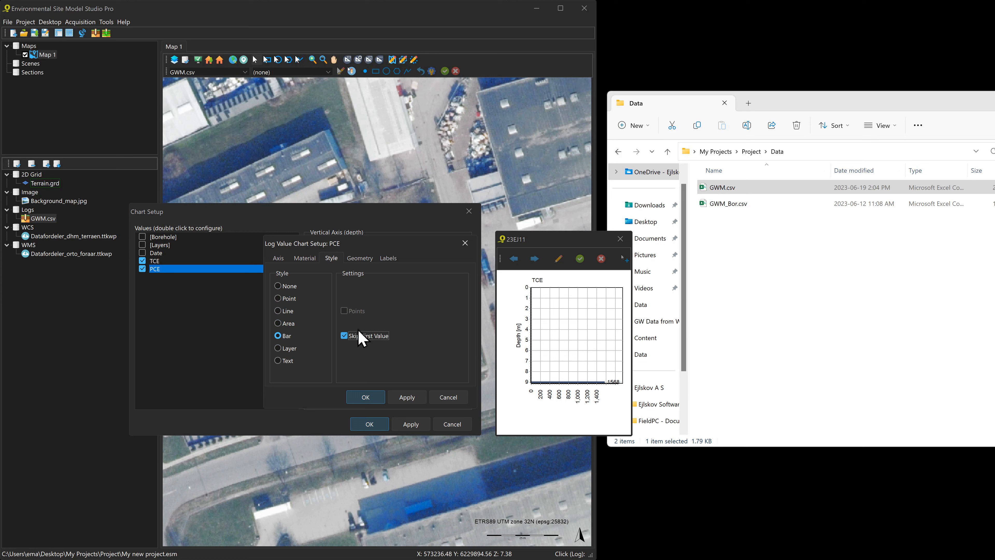
click(389, 258)
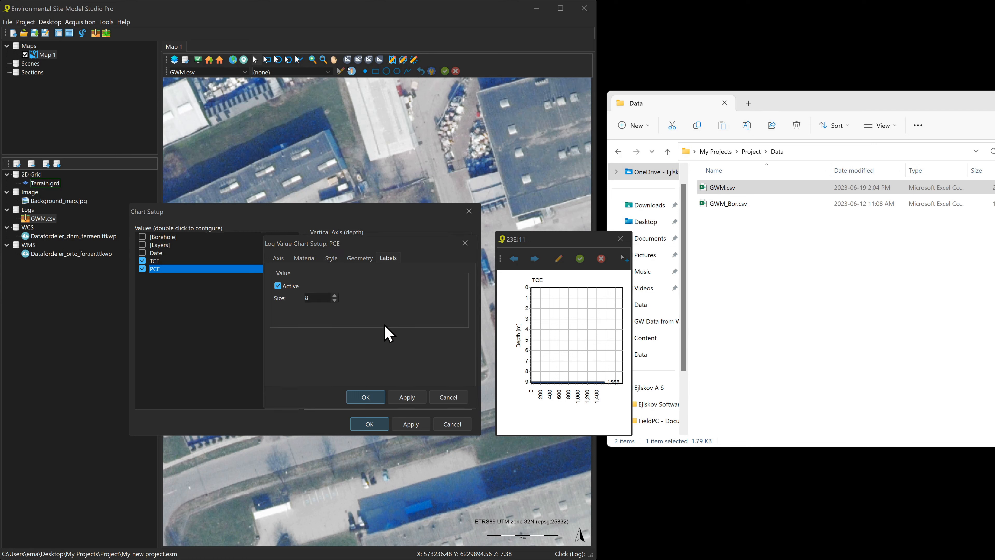
Step: Give the PCE chart a custom bright green color from the basic colors and apply it to the log chart
click(305, 258)
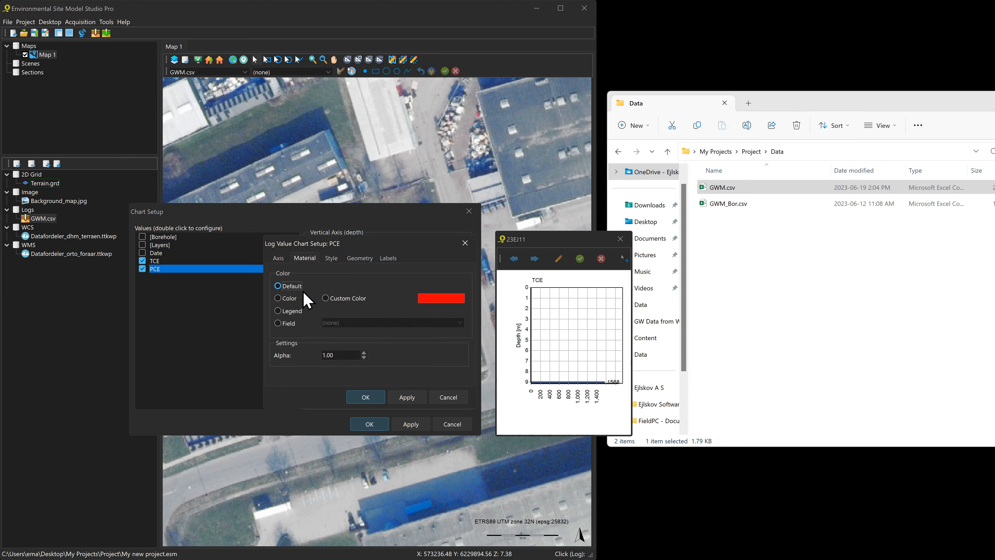
click(325, 299)
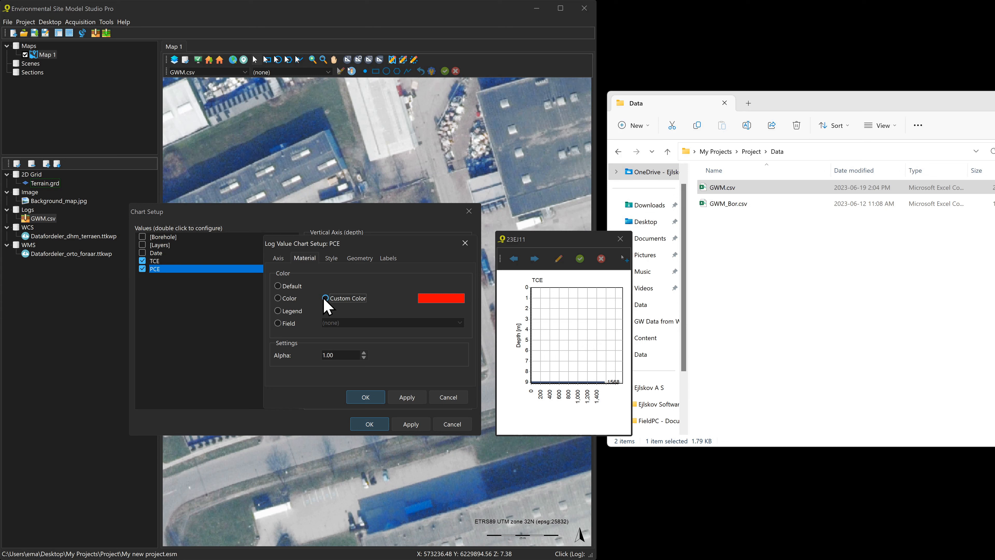
click(436, 305)
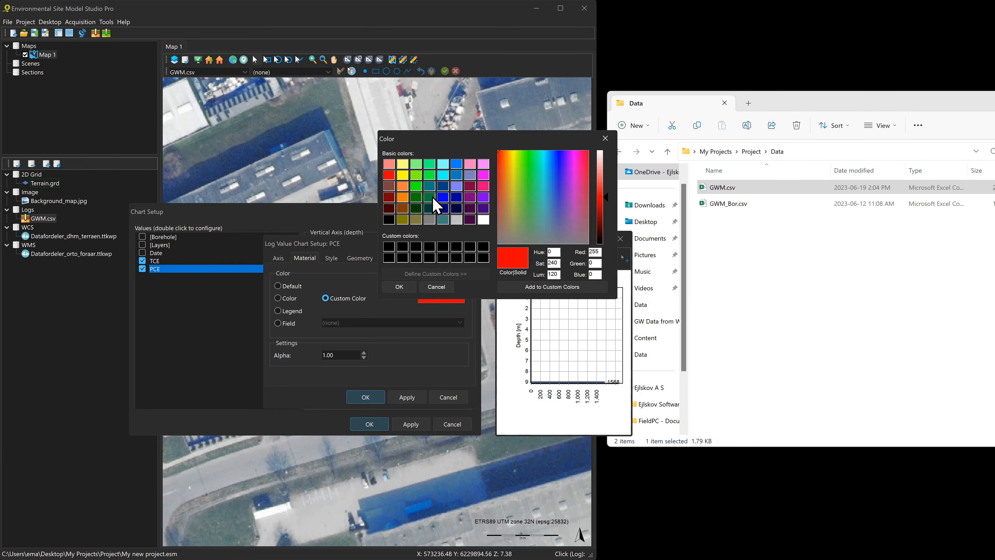
click(418, 186)
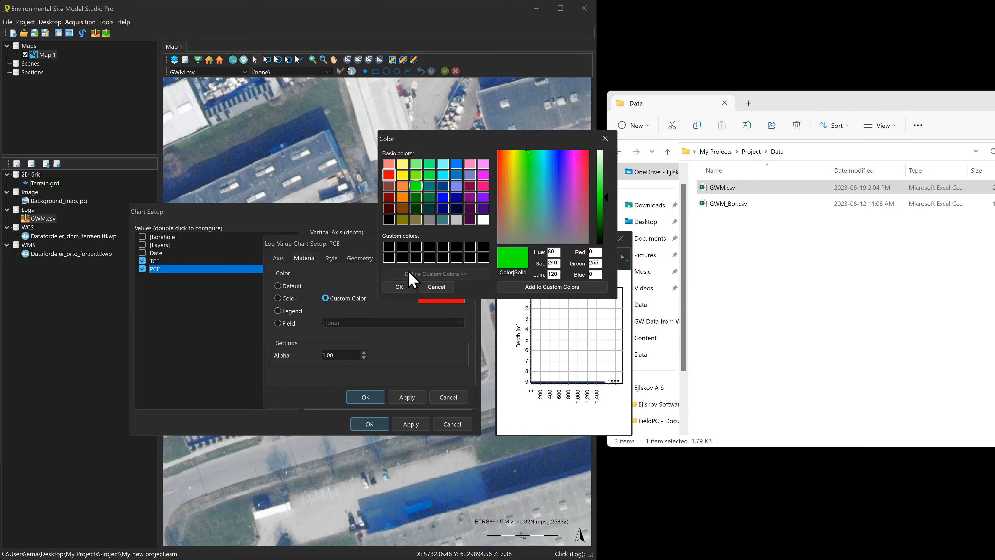
click(399, 286)
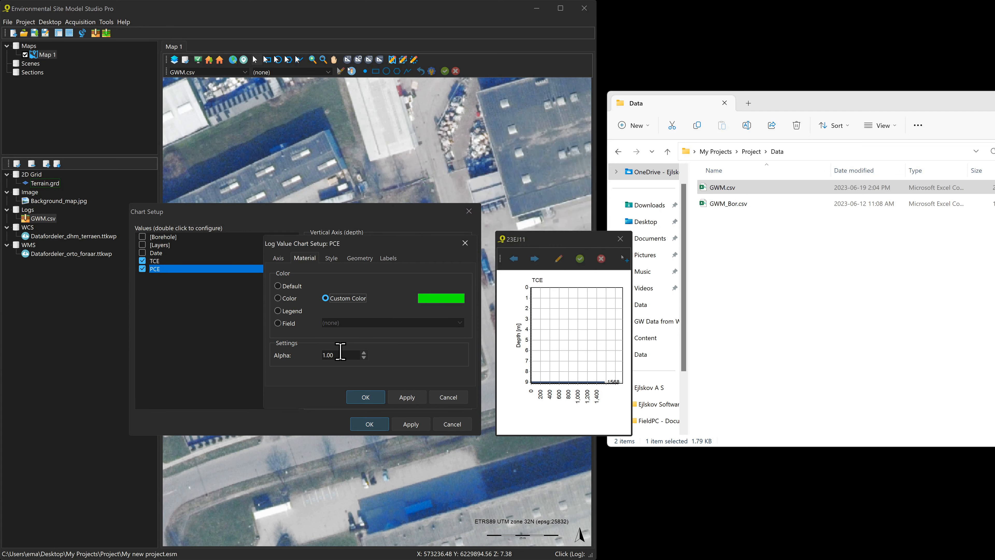
drag(341, 355, 325, 355)
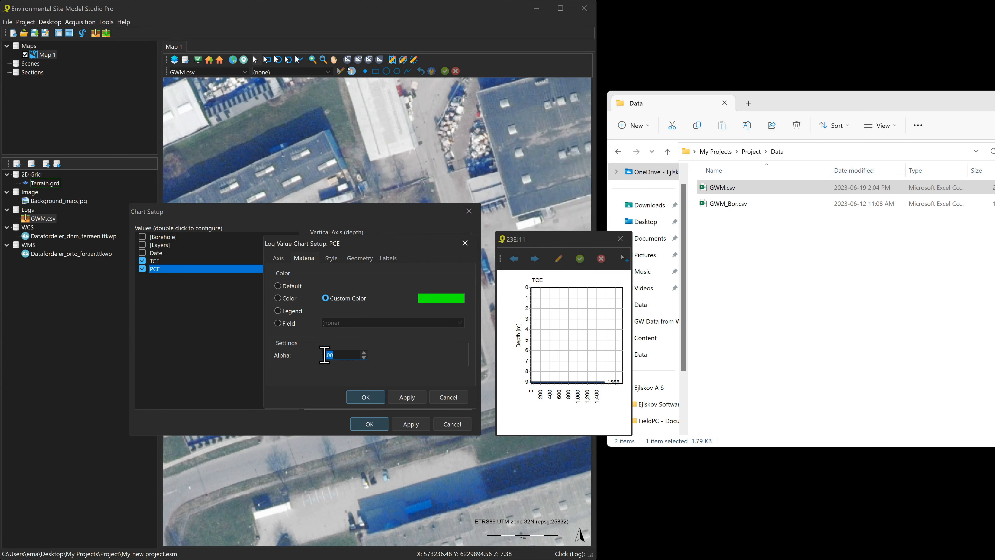
double_click(342, 355)
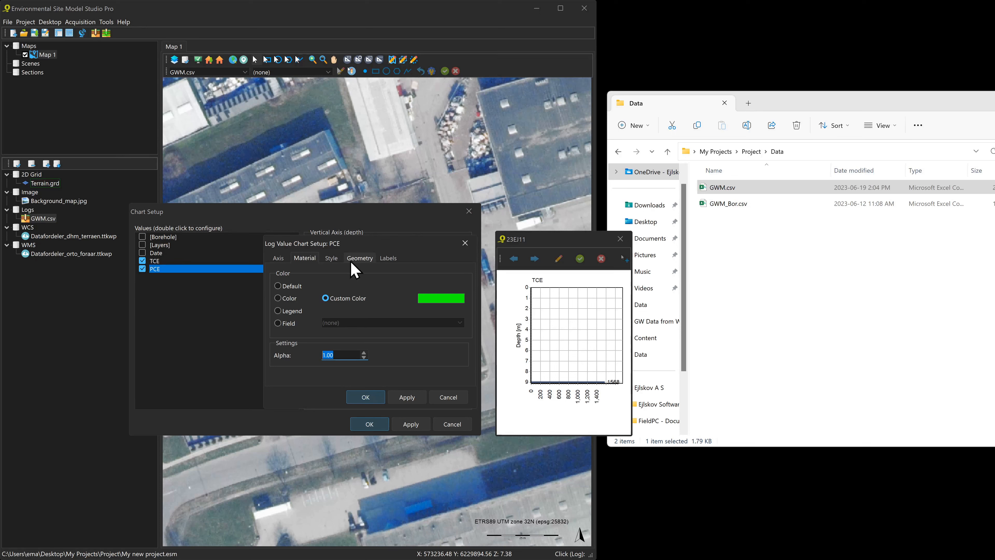
click(332, 259)
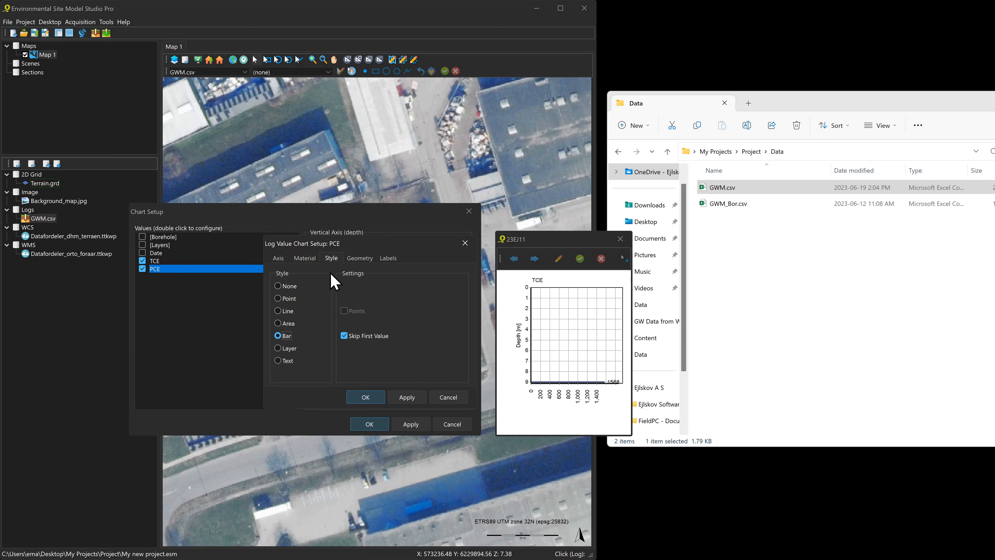
click(409, 400)
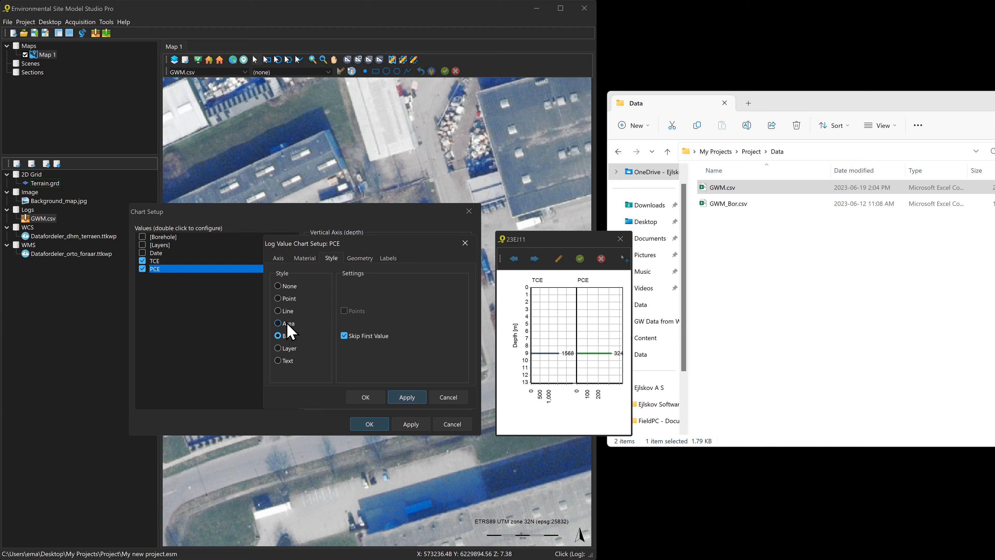
Step: Try the Point and Line styles on the PCE chart, applying each, and return it to Bar style
click(278, 298)
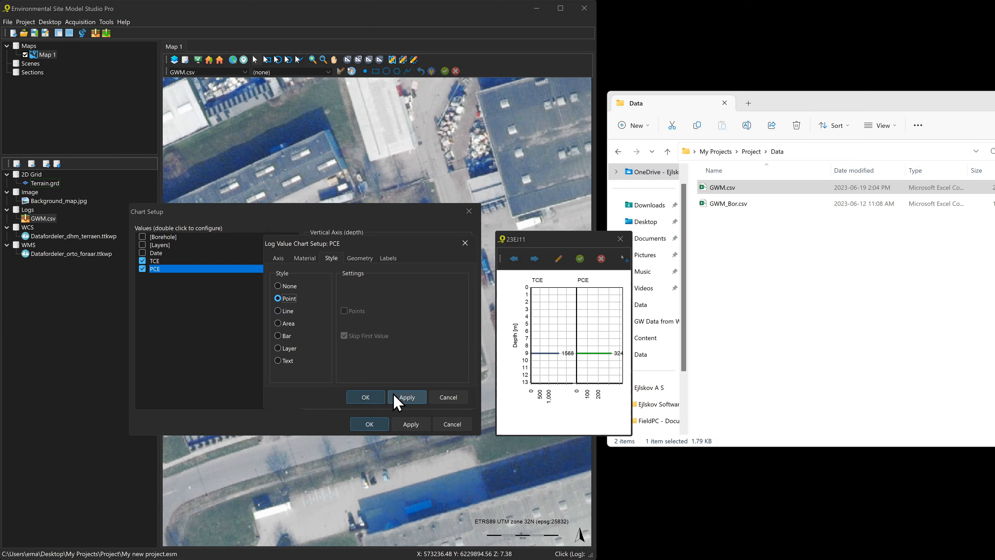
click(406, 397)
click(278, 311)
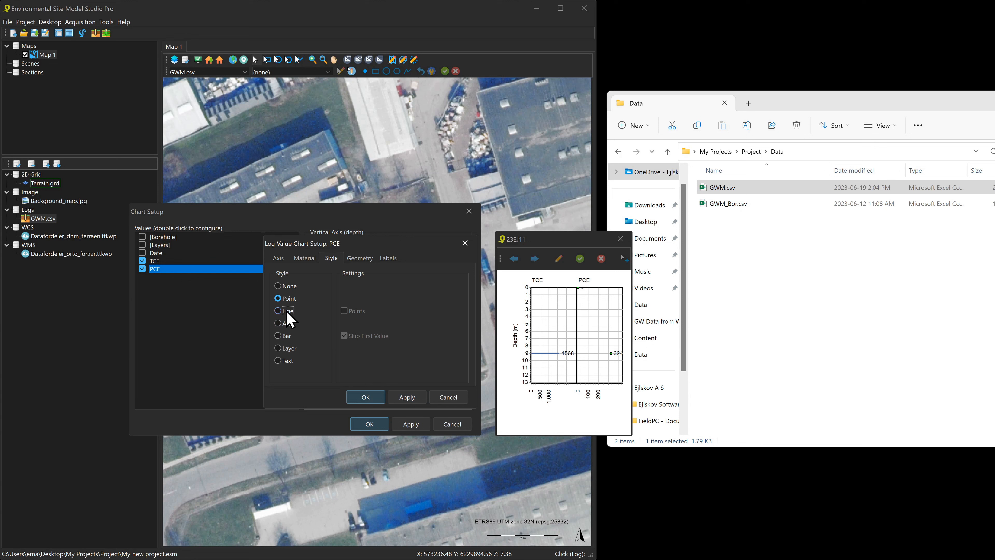
click(403, 397)
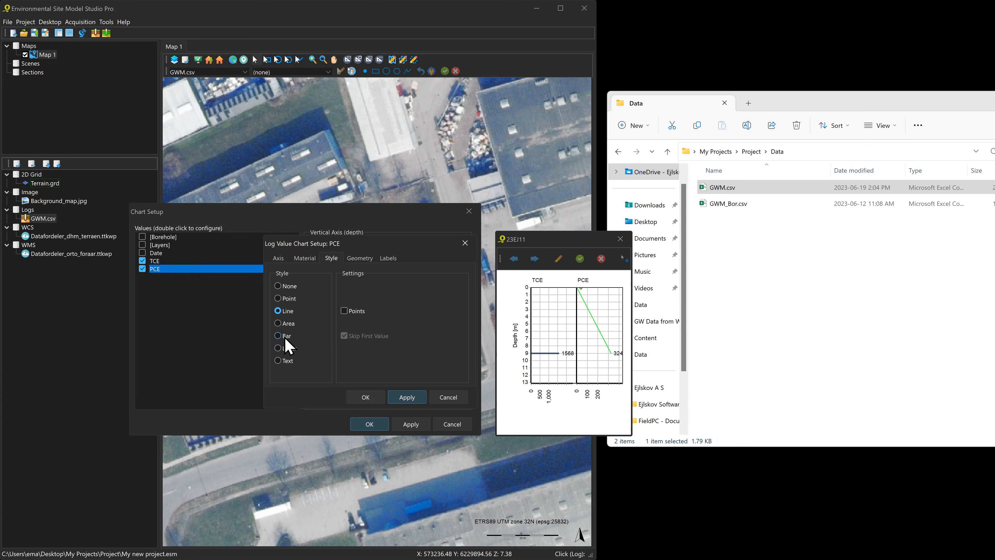
click(284, 337)
click(406, 397)
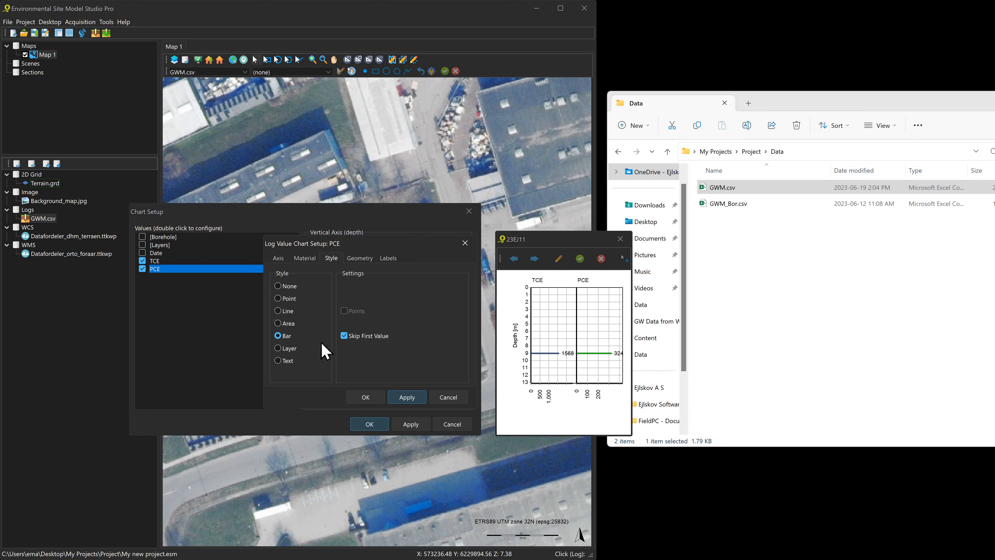
Step: Set the PCE chart's bar width to 14 and accept the value settings and the chart setup
click(360, 258)
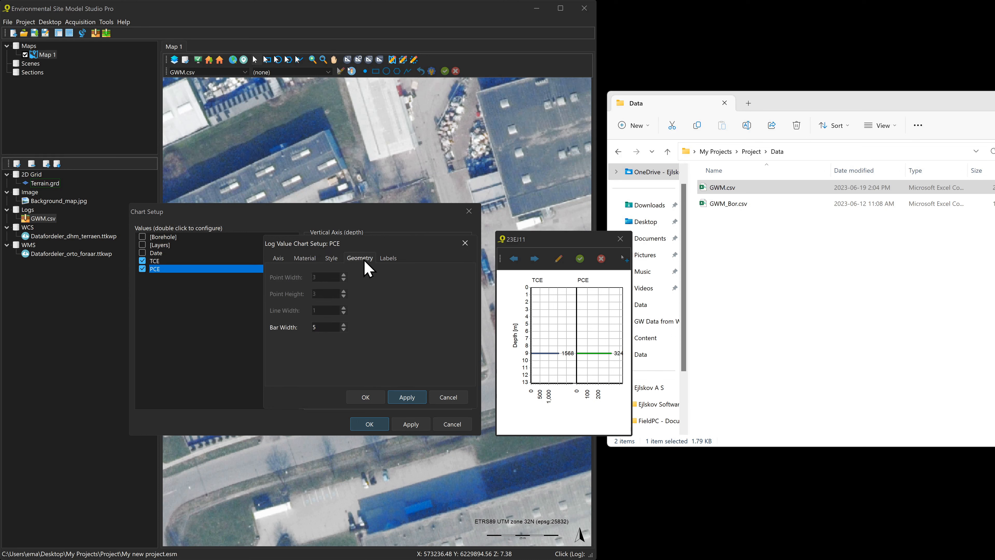
click(344, 325)
click(344, 325)
click(344, 325)
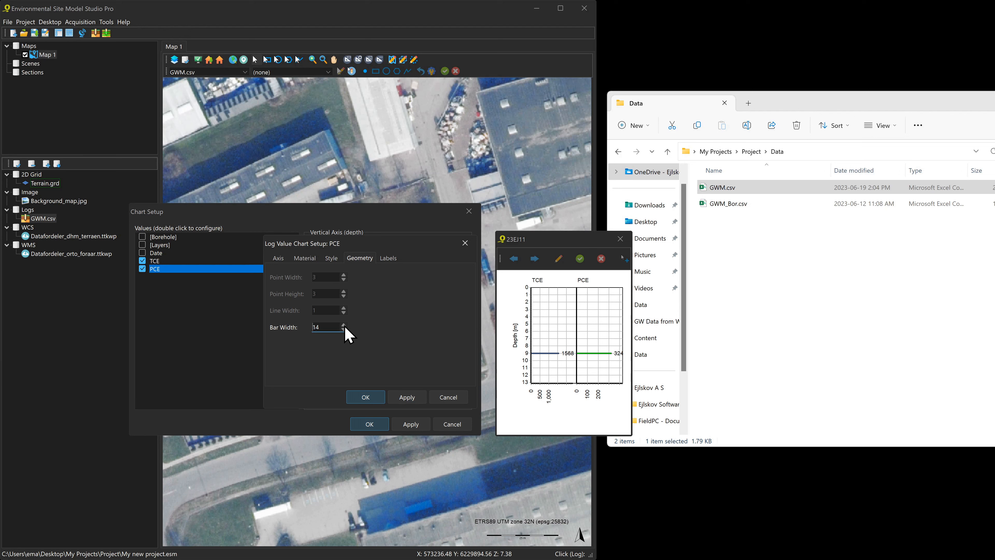
click(406, 397)
click(369, 397)
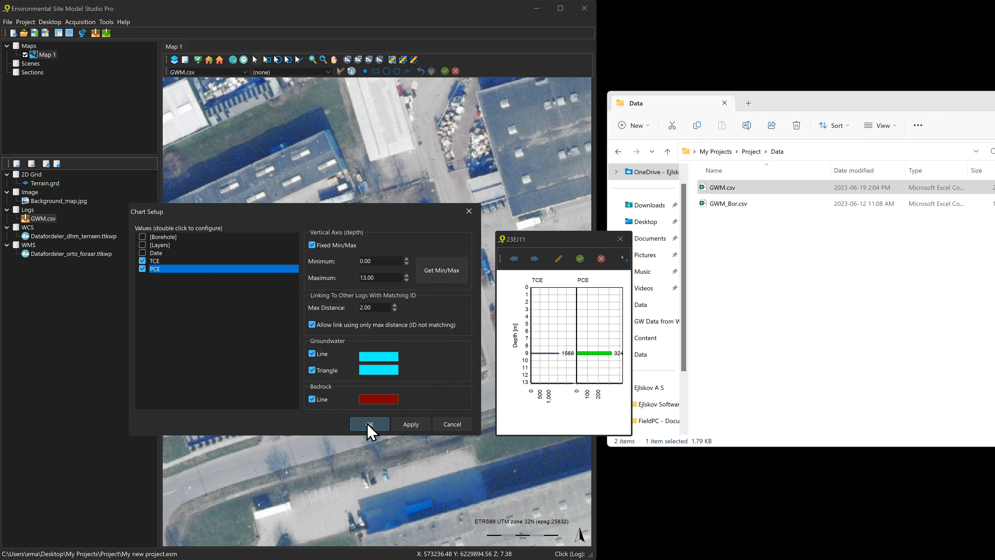
click(368, 427)
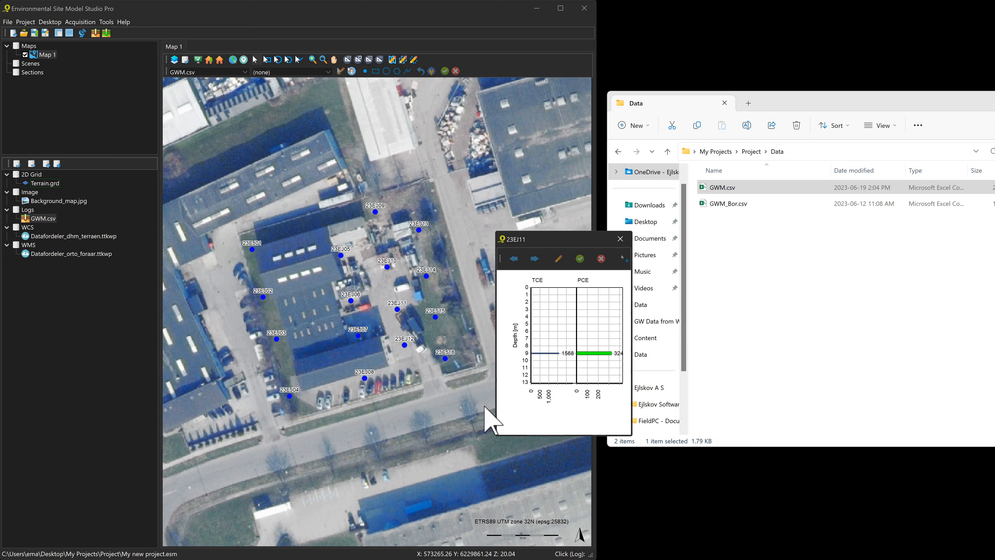
Step: Enlarge the log chart window and browse the TCE and PCE charts of the different boreholes
scroll(511, 412, up, 3)
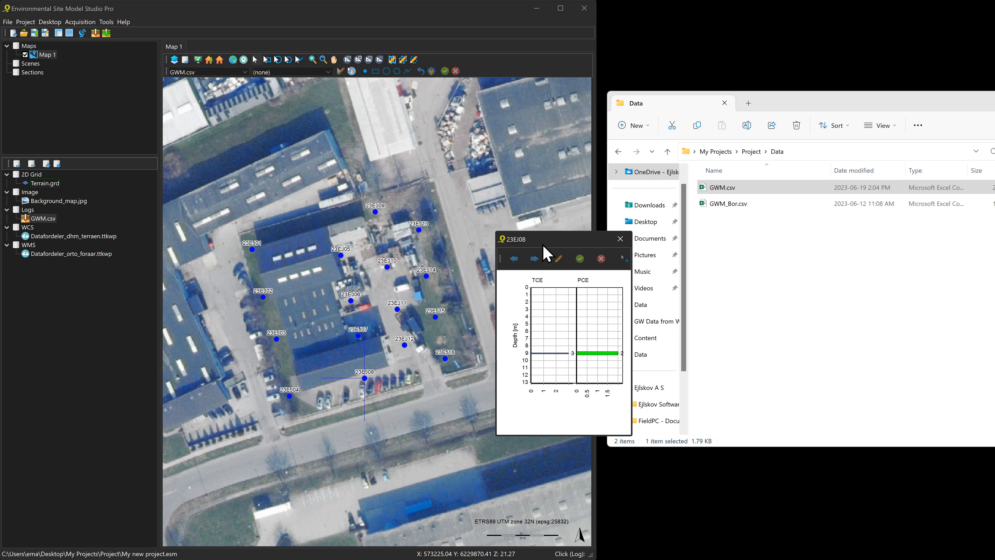
drag(552, 238, 615, 117)
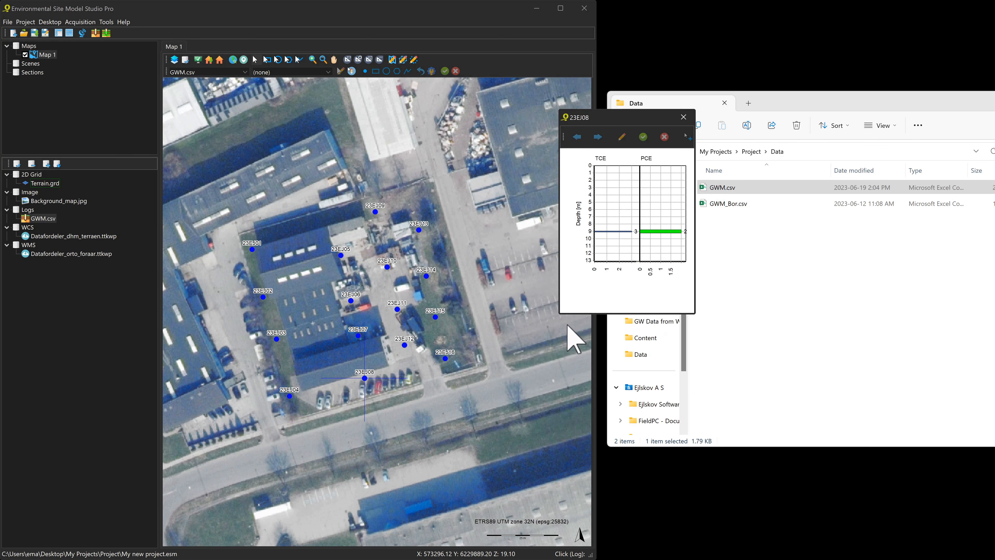
drag(558, 314, 490, 514)
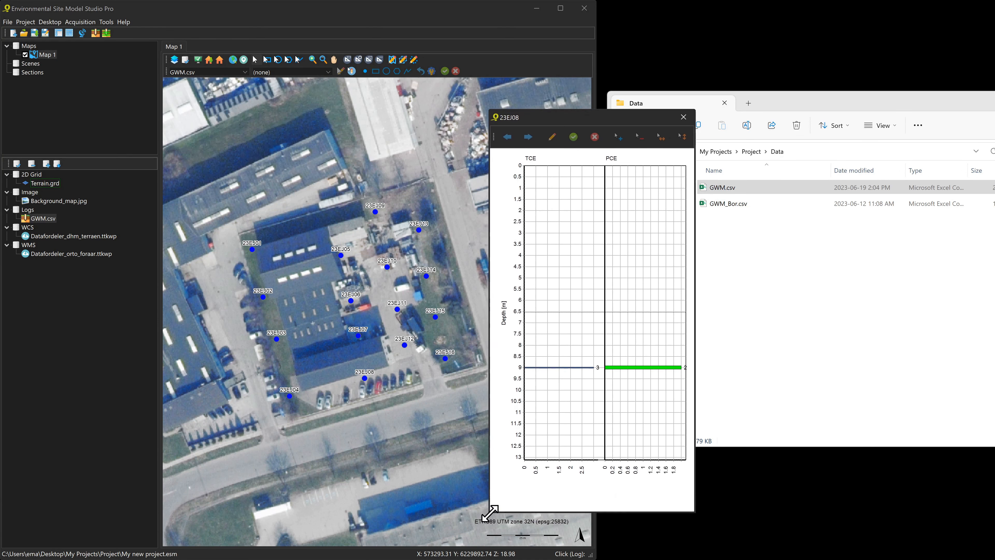
scroll(505, 497, down, 1)
scroll(505, 497, down, 5)
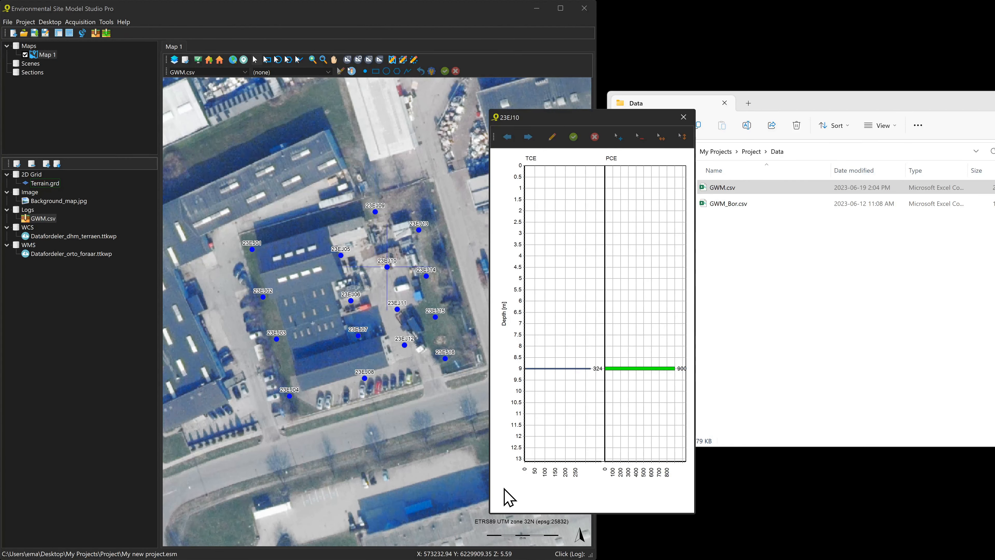
scroll(506, 497, down, 5)
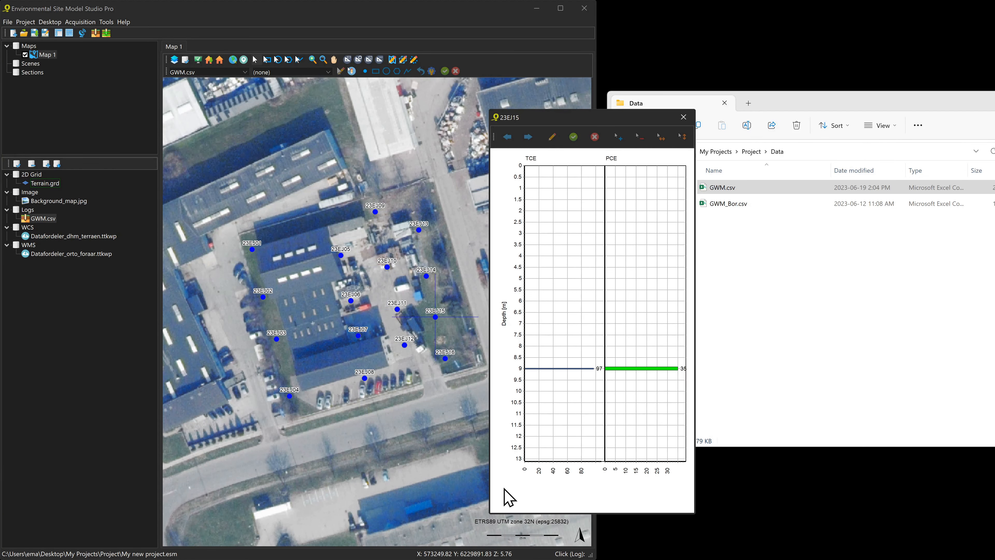
scroll(506, 497, down, 4)
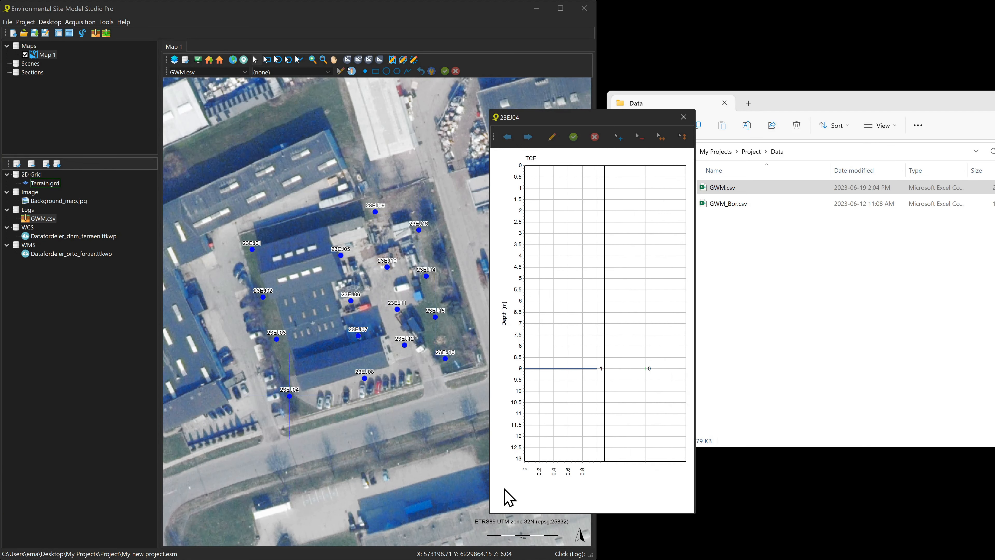